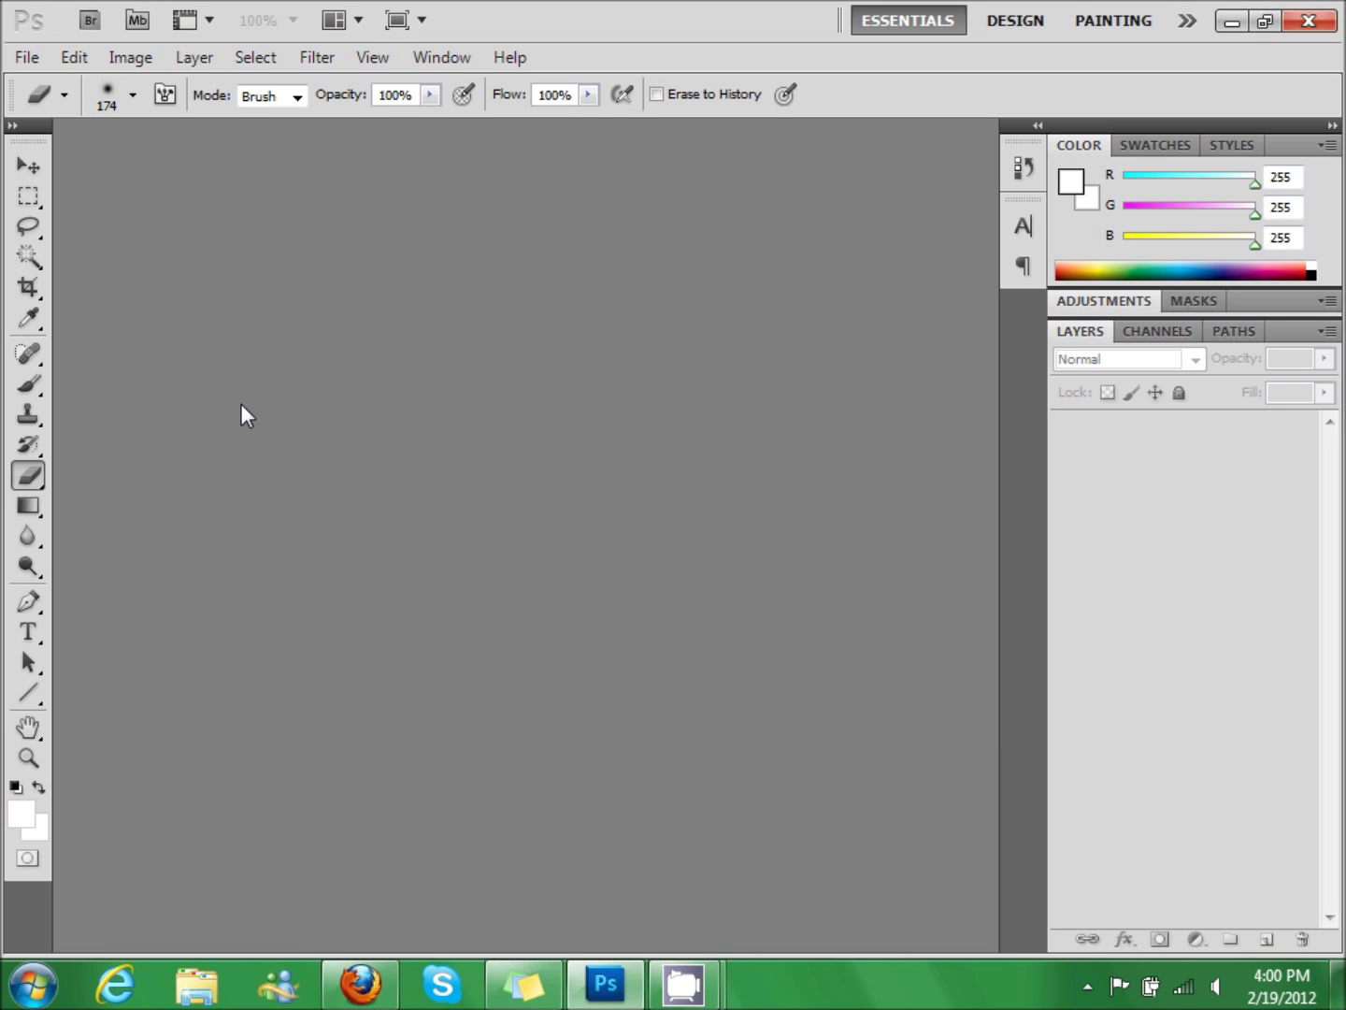
- Create a new 900×400 px document with a transparent background
{"action": "left_click", "coordinate": [74, 58]}
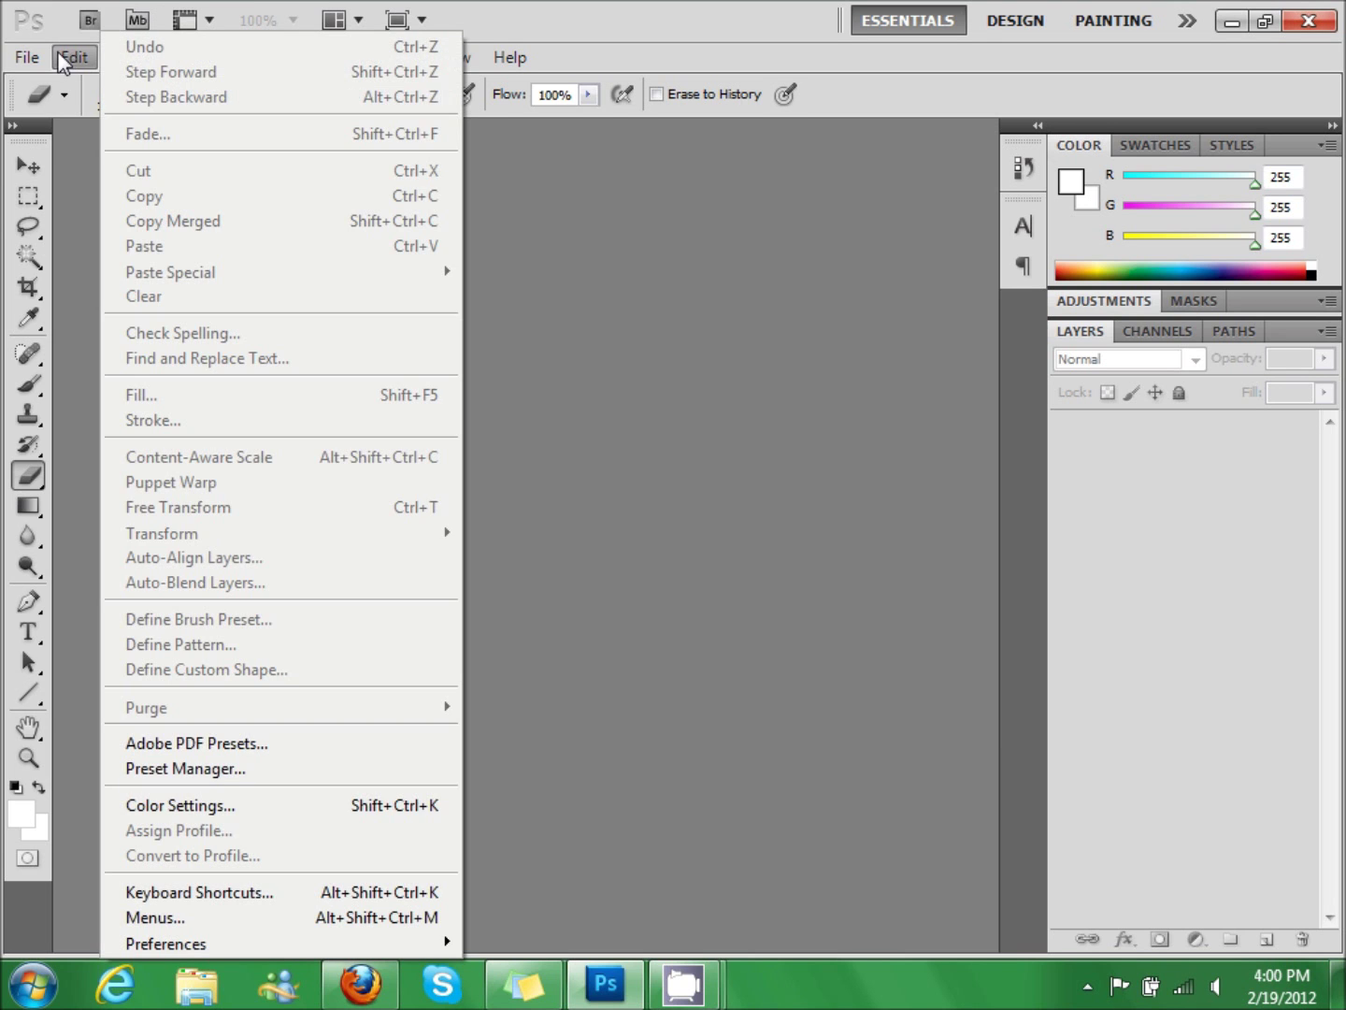
{"action": "left_click", "coordinate": [56, 85]}
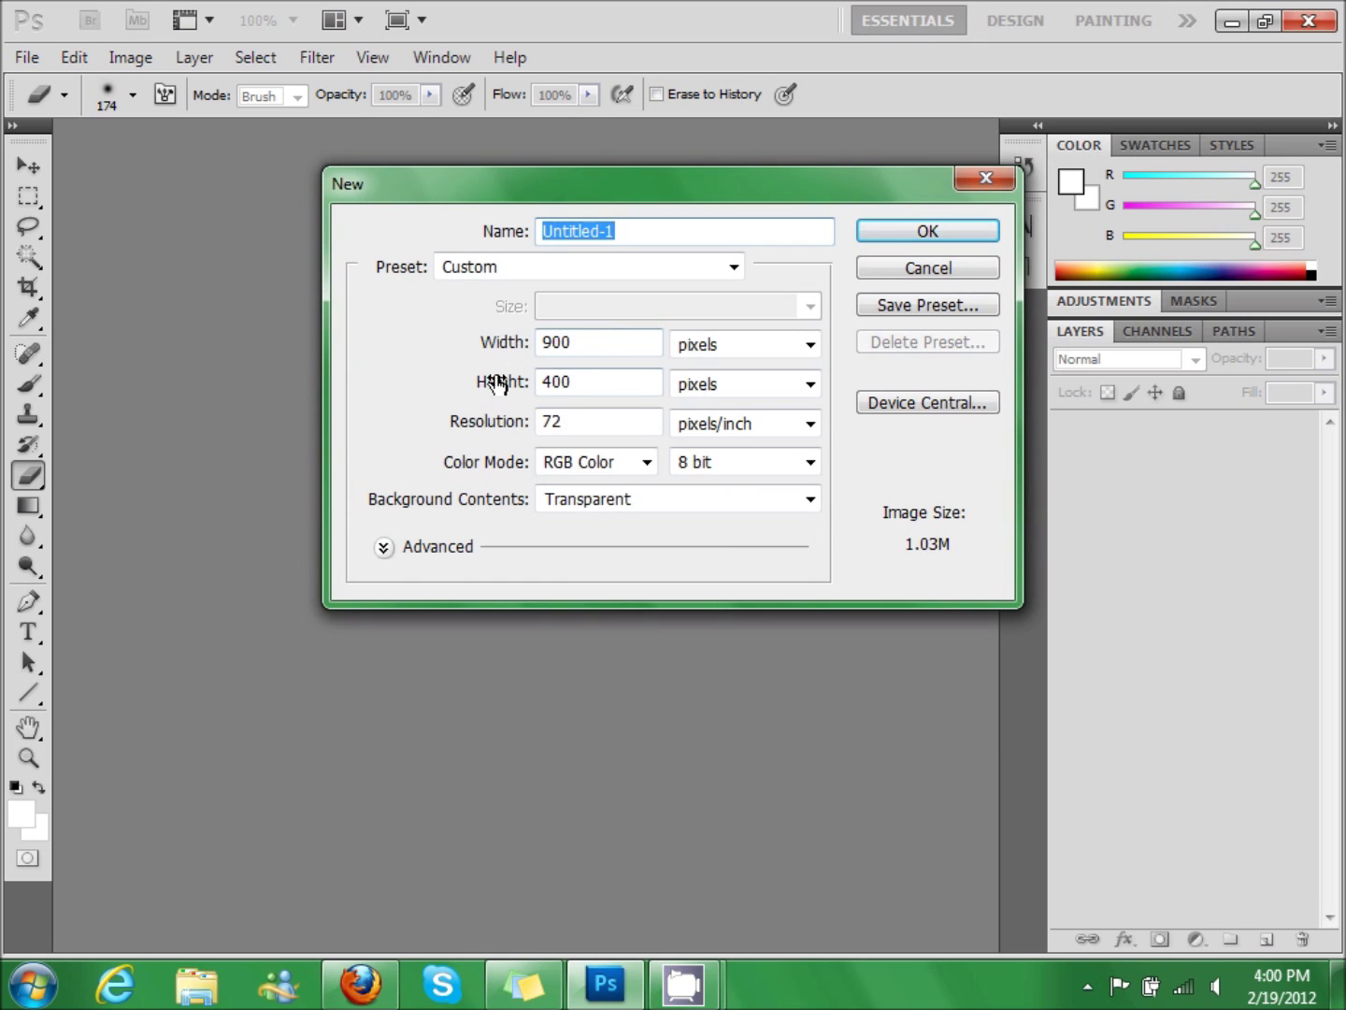
{"action": "left_click", "coordinate": [870, 233]}
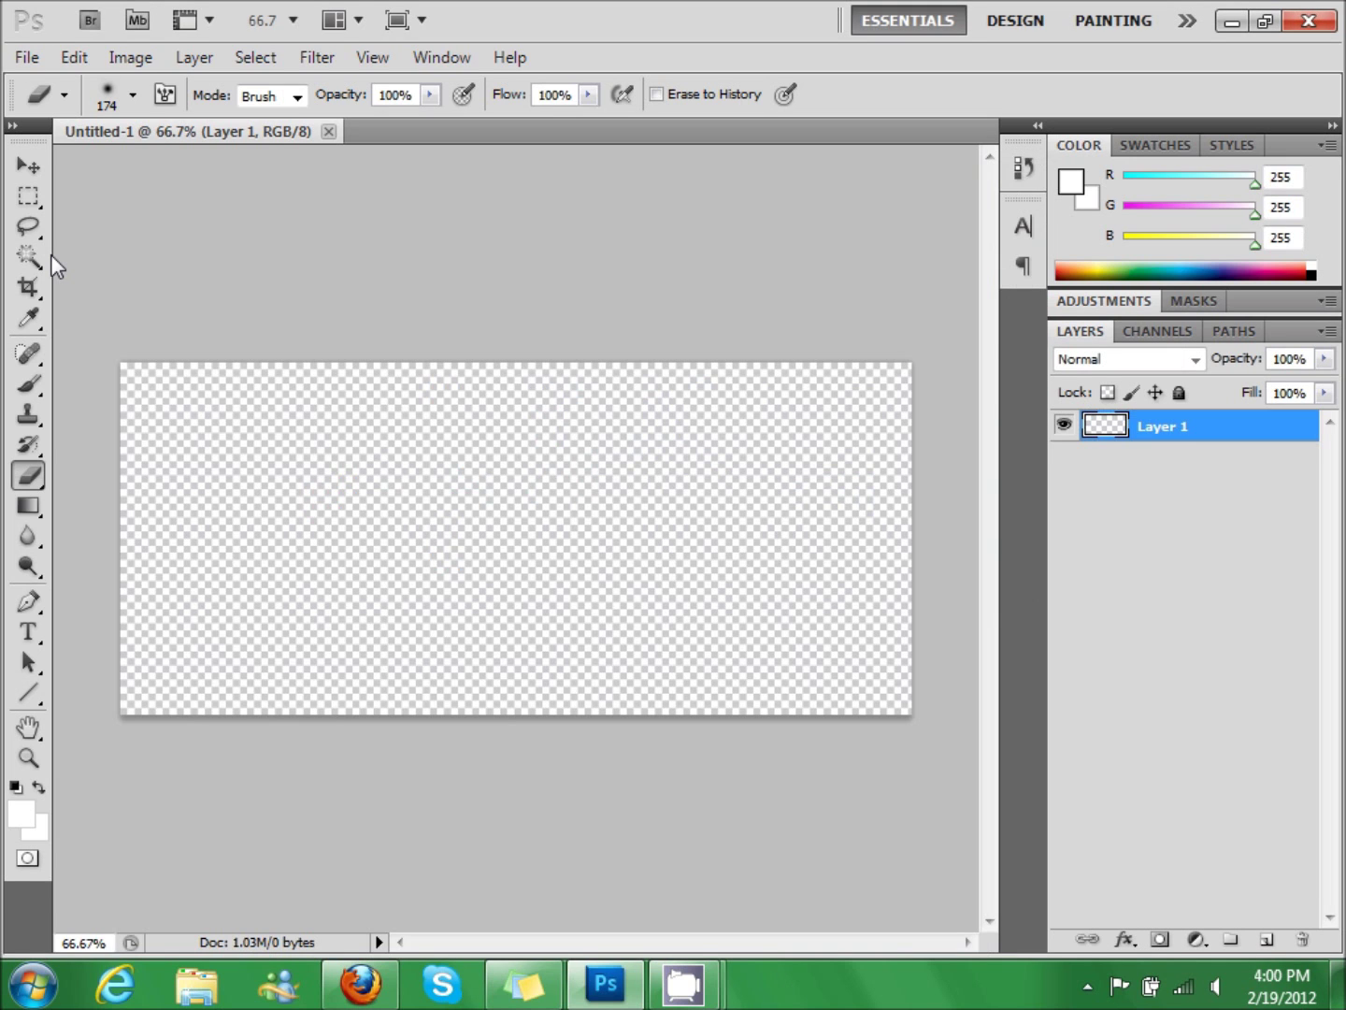
- Paint with a large black brush, then fill the whole layer with black
{"action": "left_click", "coordinate": [29, 383]}
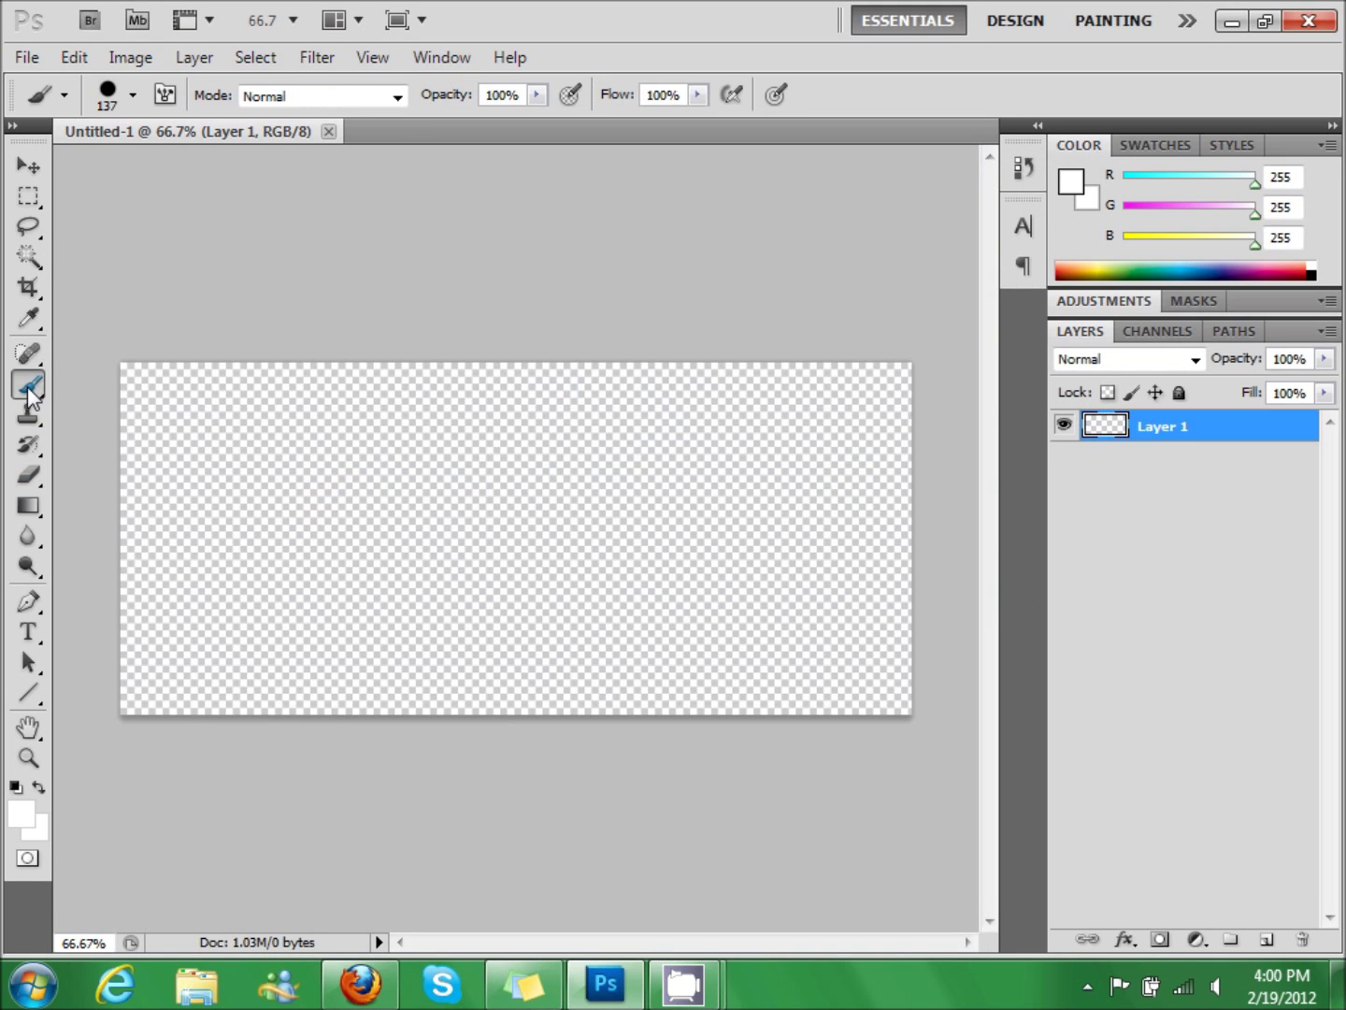
{"action": "left_click", "coordinate": [1311, 274]}
{"action": "right_click", "coordinate": [611, 348]}
{"action": "right_click", "coordinate": [524, 504]}
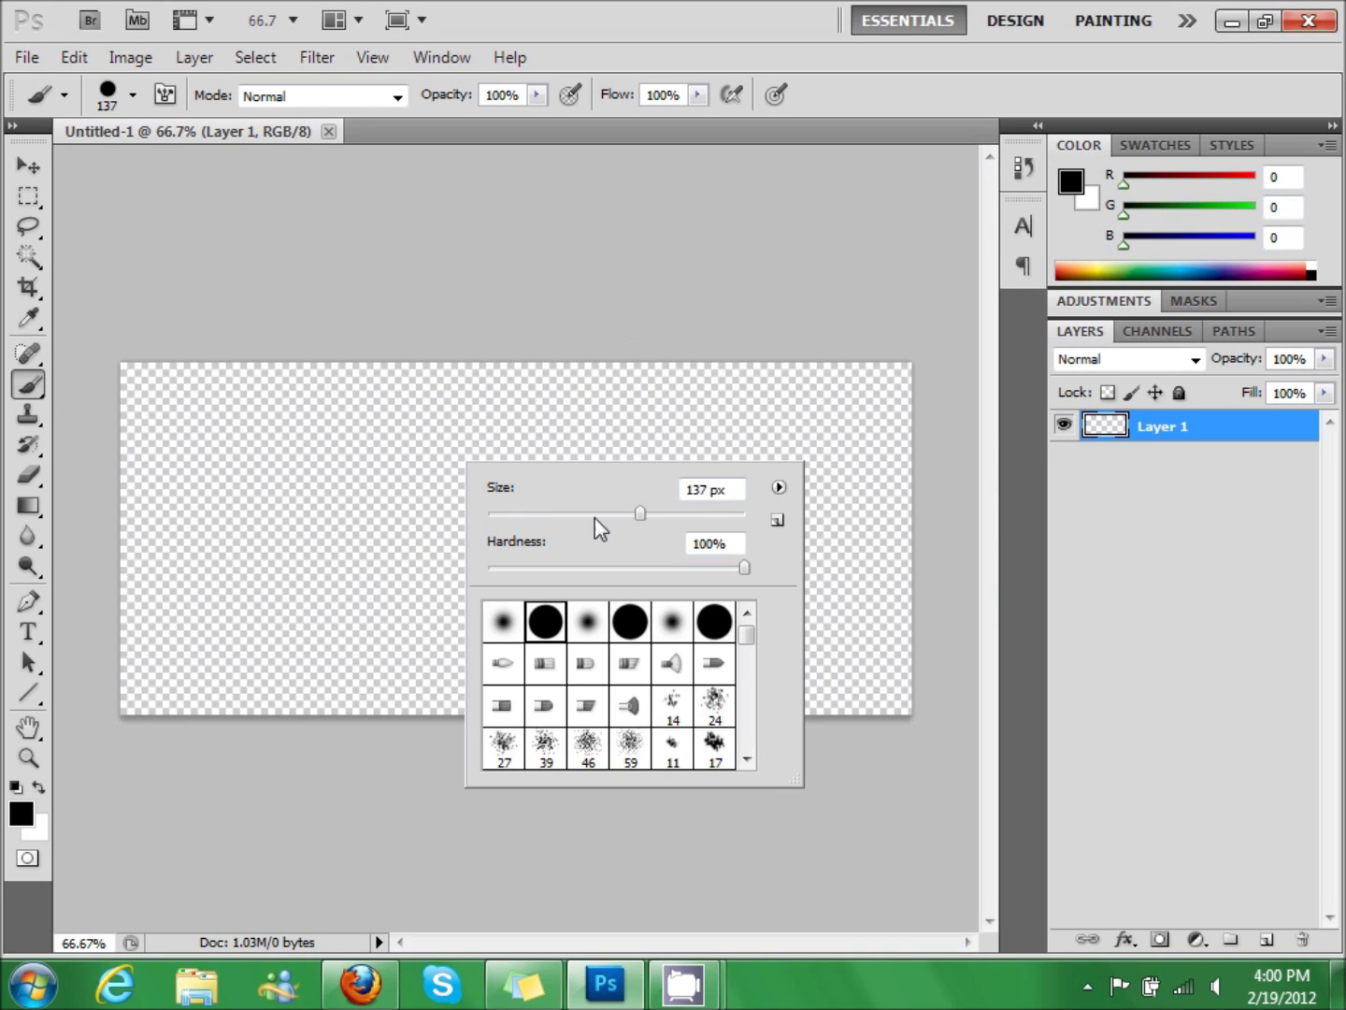
{"action": "left_click_drag", "start_coordinate": [645, 515], "coordinate": [697, 513]}
{"action": "key", "text": "Return"}
{"action": "left_click_drag", "start_coordinate": [191, 424], "coordinate": [827, 457]}
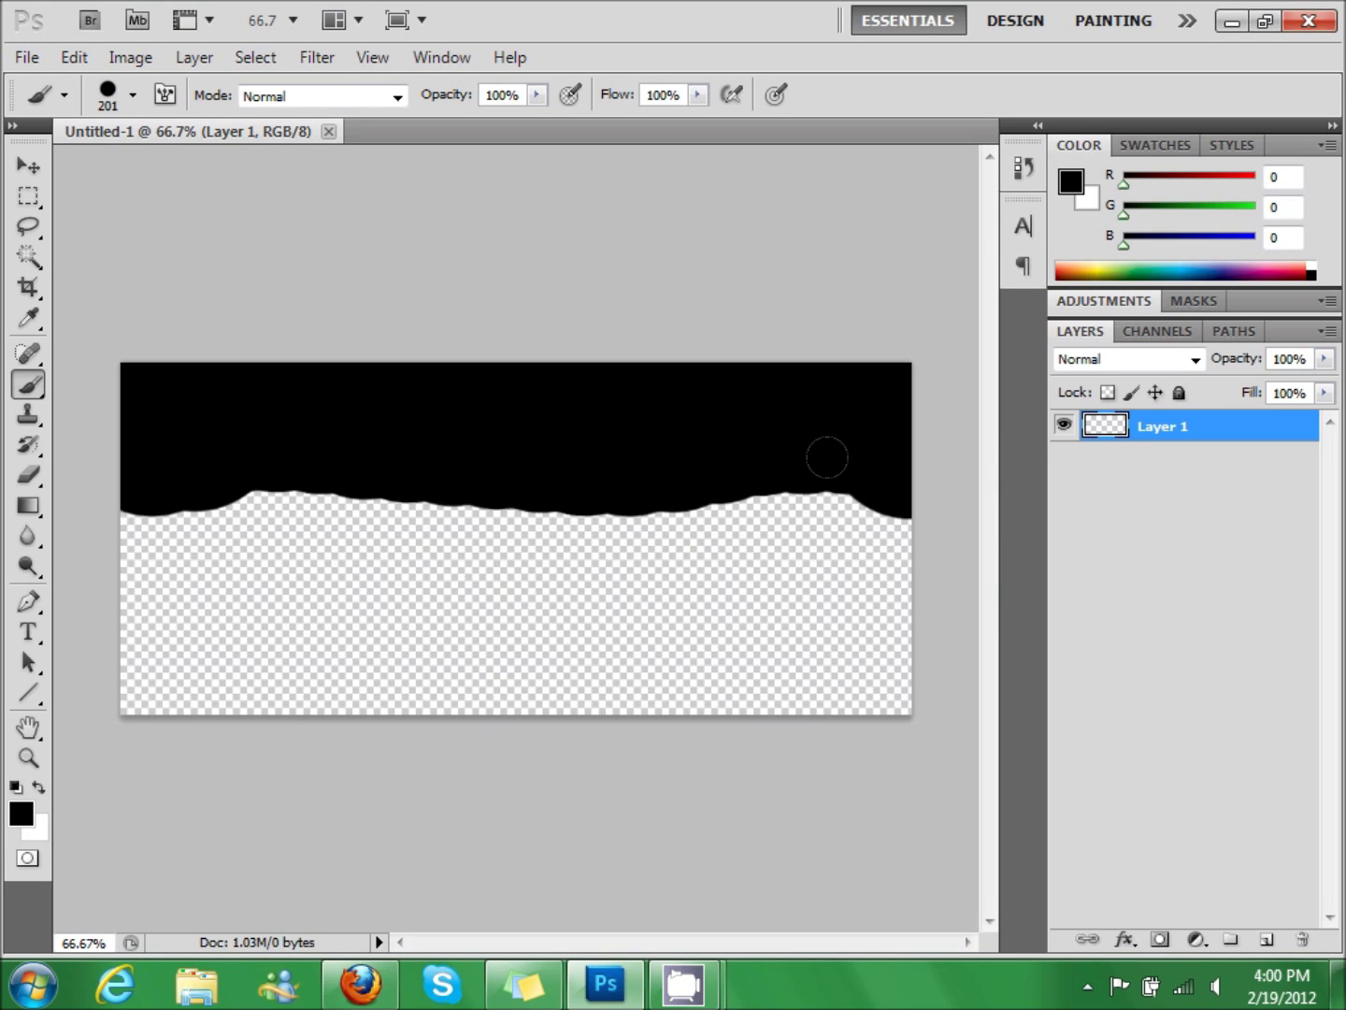
{"action": "key", "text": "alt+BackSpace"}
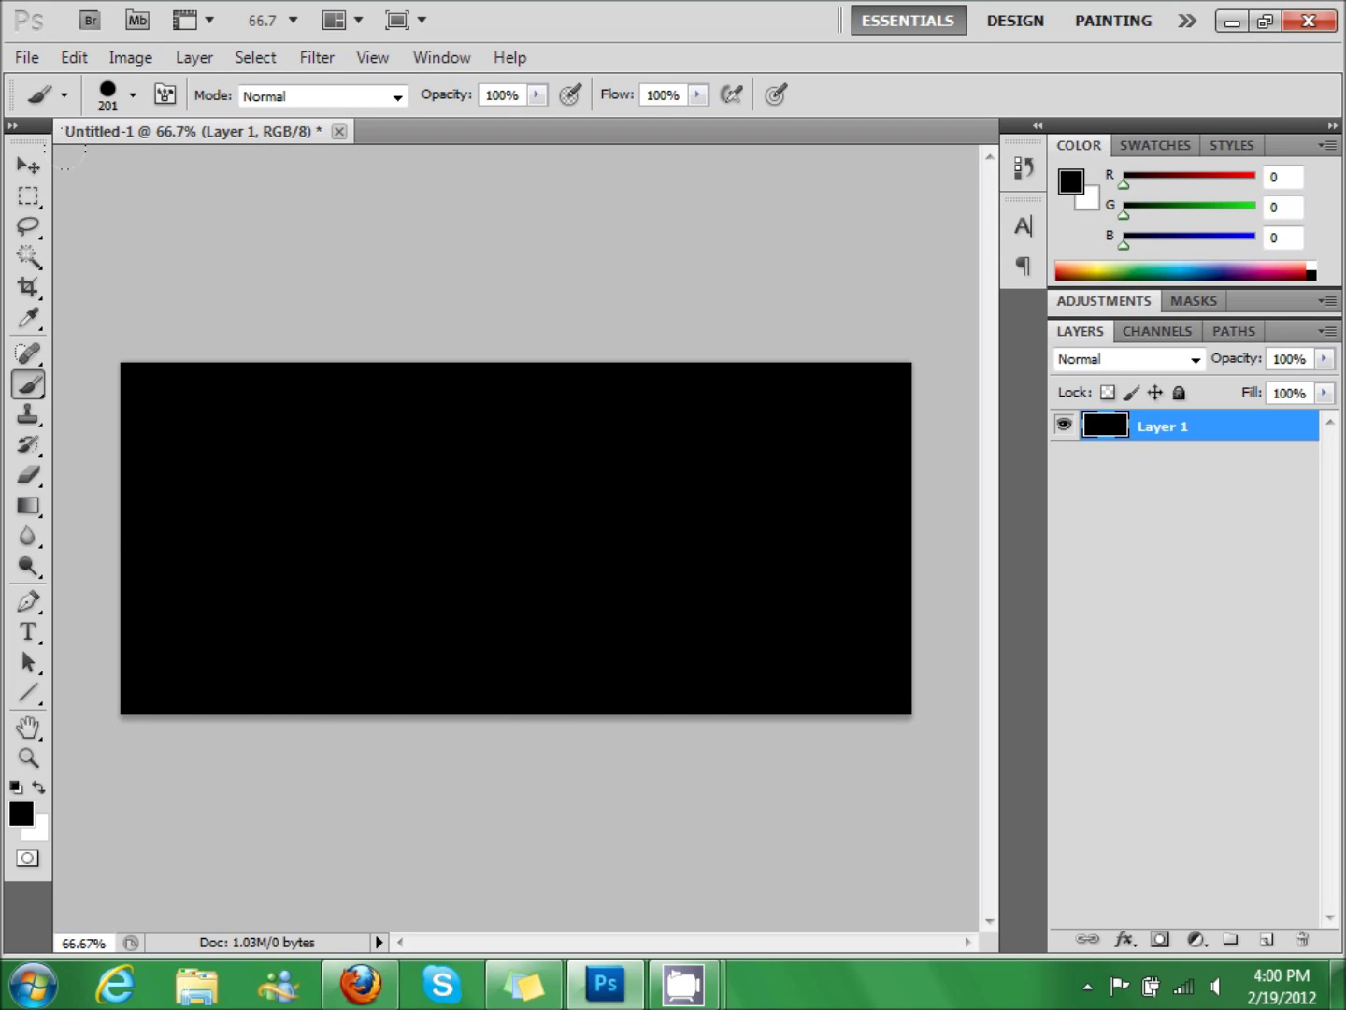
- Set the Type tool to the Mod font at 100 pt
{"action": "left_click", "coordinate": [28, 632]}
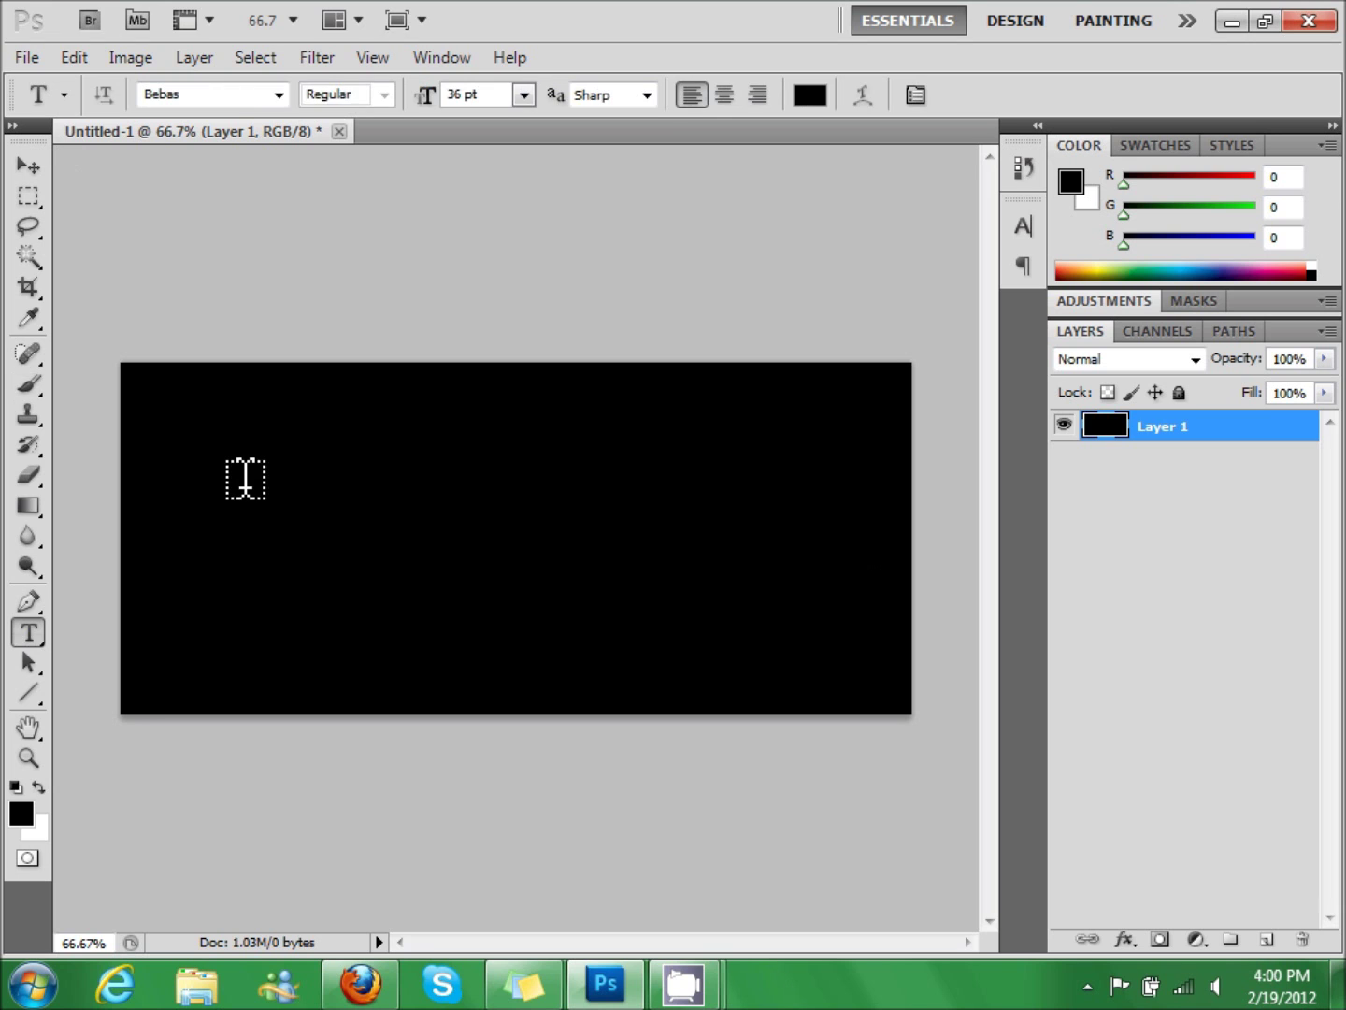
{"action": "left_click", "coordinate": [277, 95]}
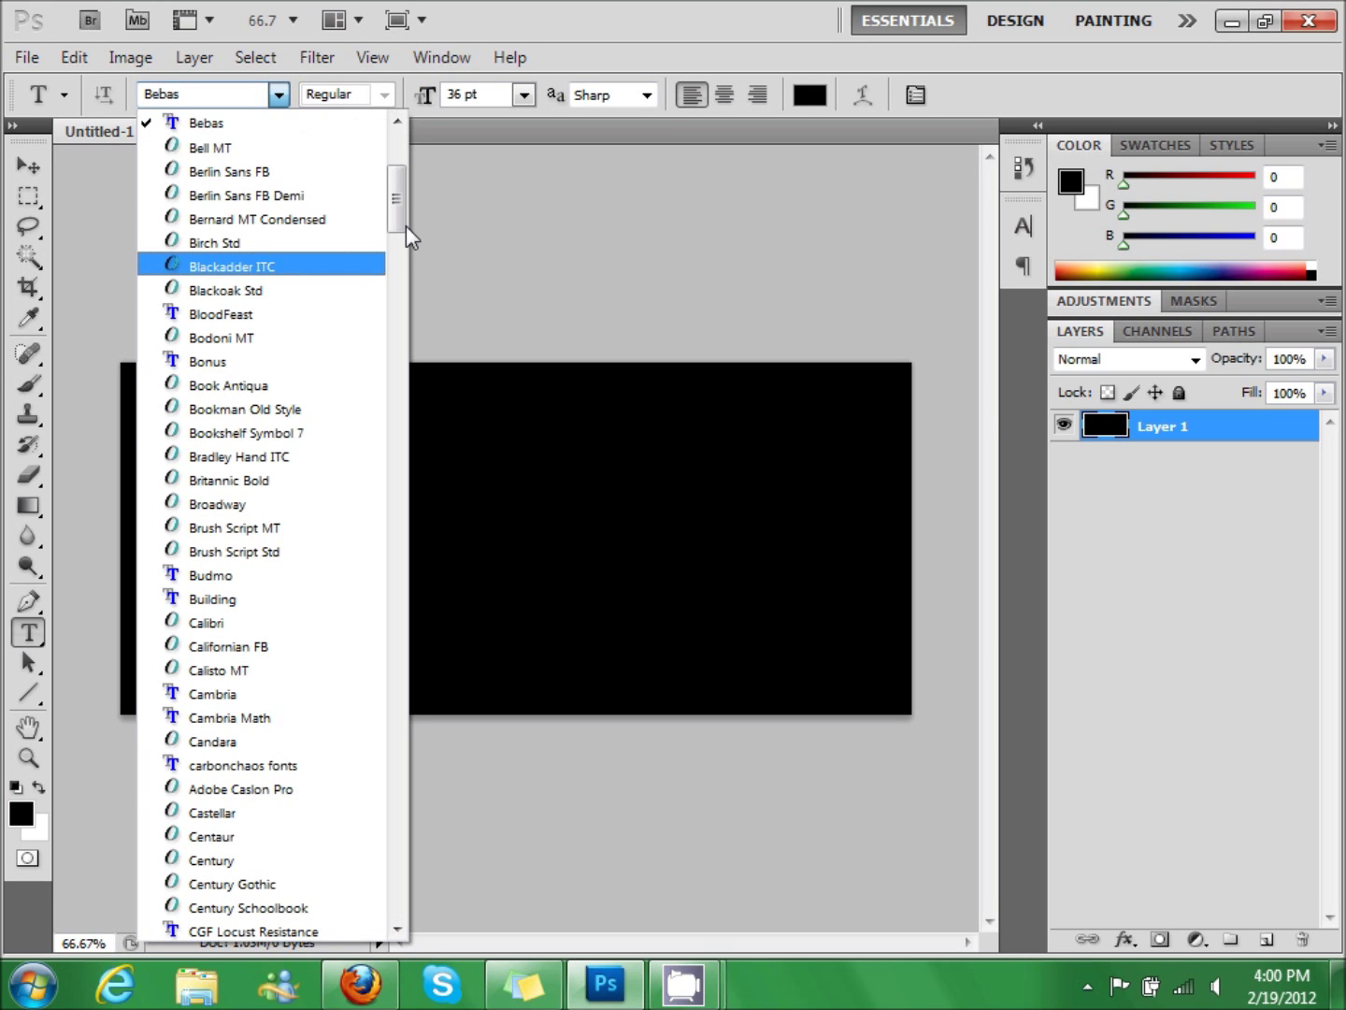
{"action": "left_click_drag", "start_coordinate": [398, 211], "coordinate": [379, 575]}
{"action": "left_click", "coordinate": [202, 409]}
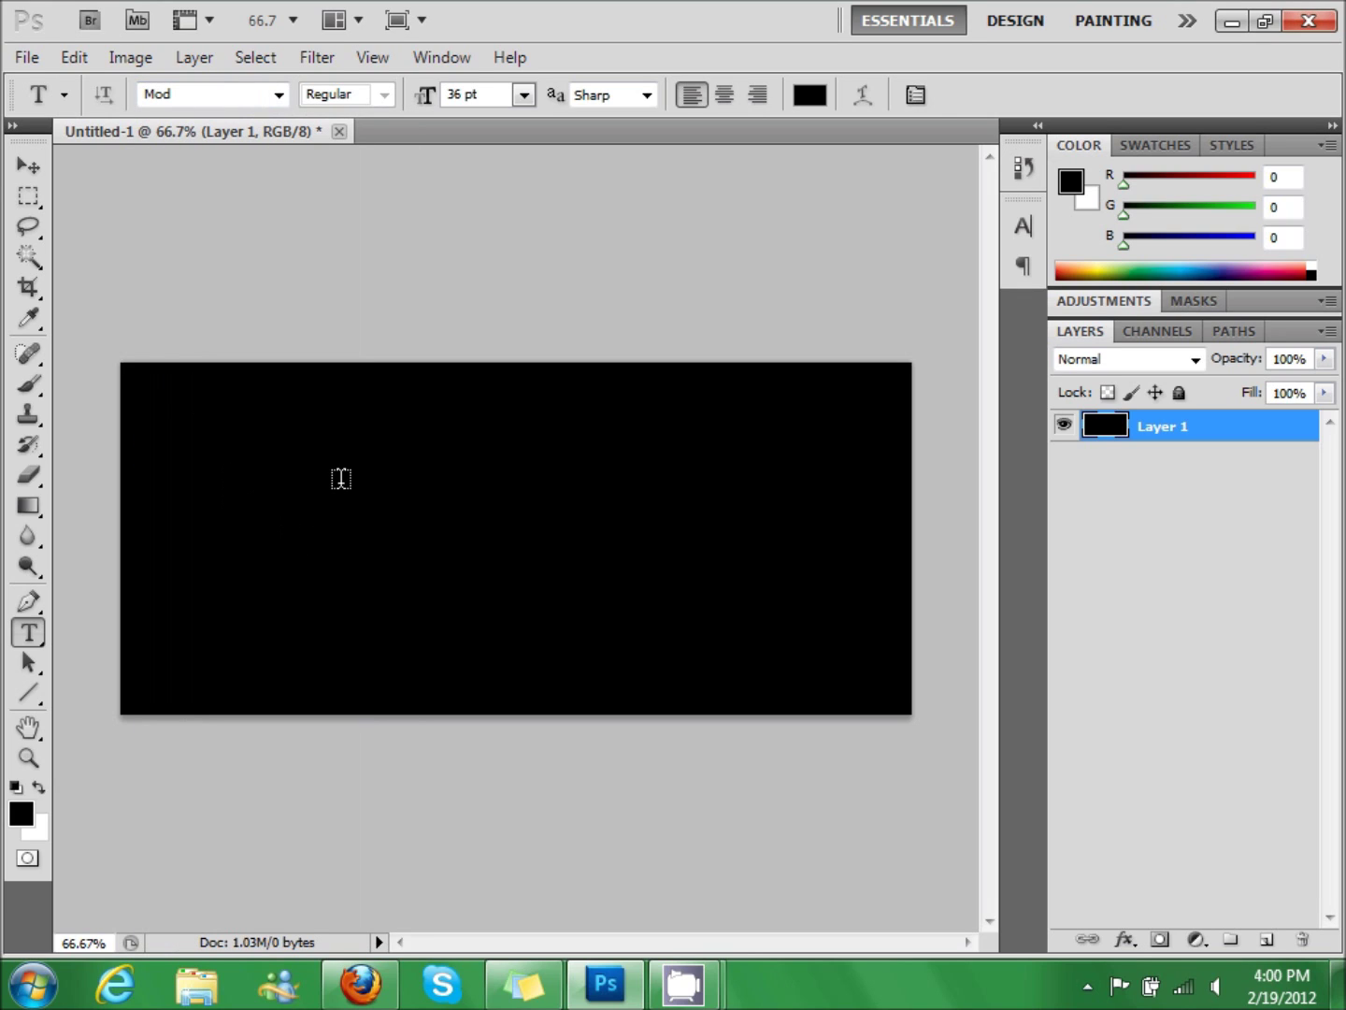
{"action": "left_click", "coordinate": [286, 521]}
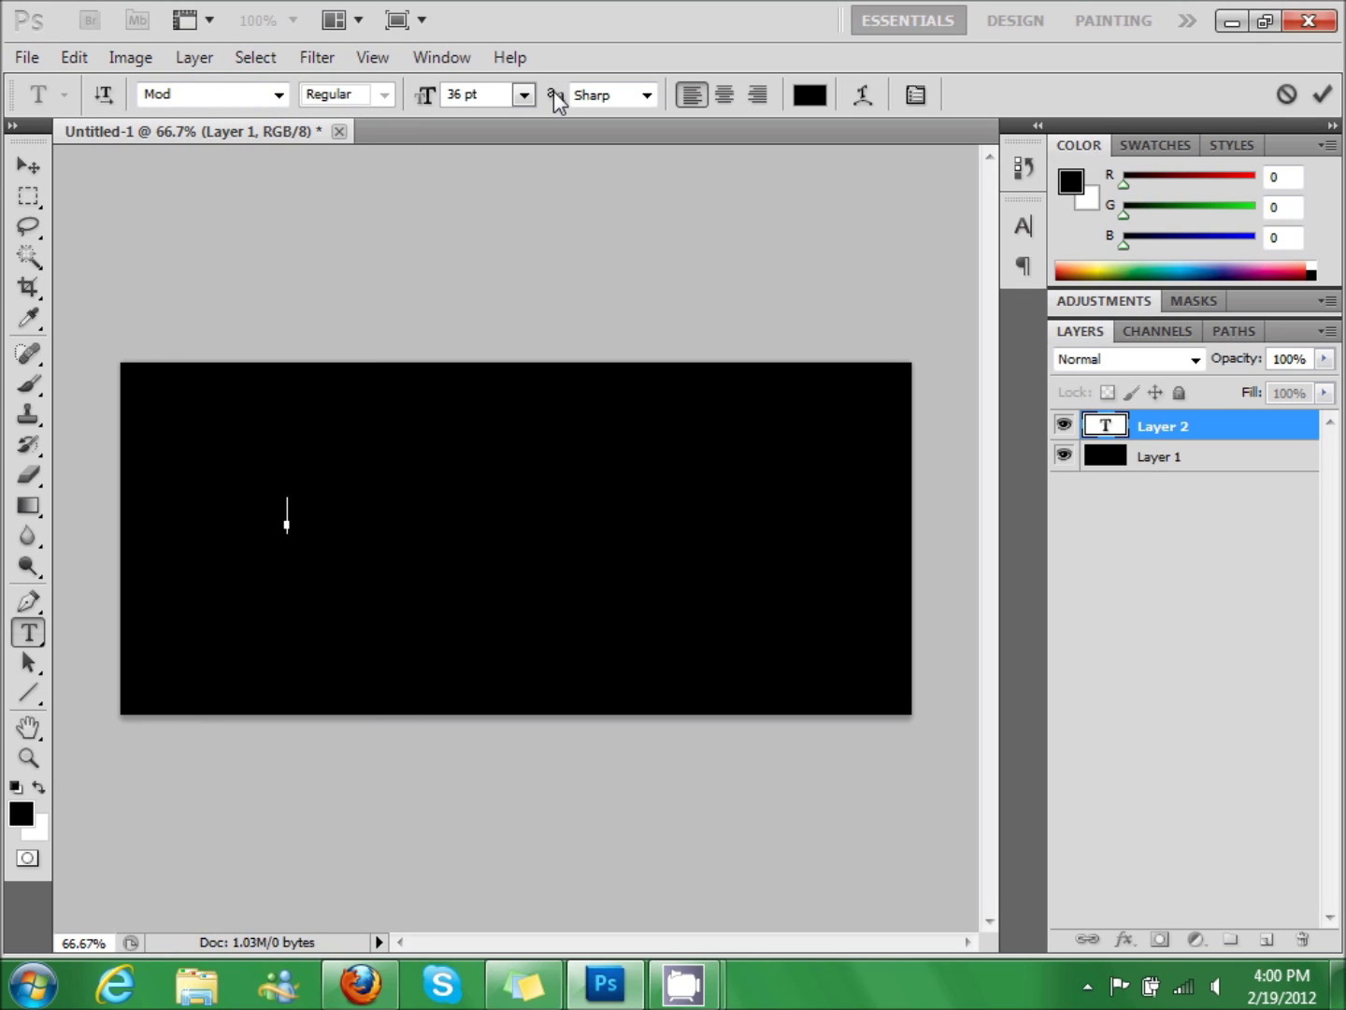
{"action": "left_click", "coordinate": [526, 95]}
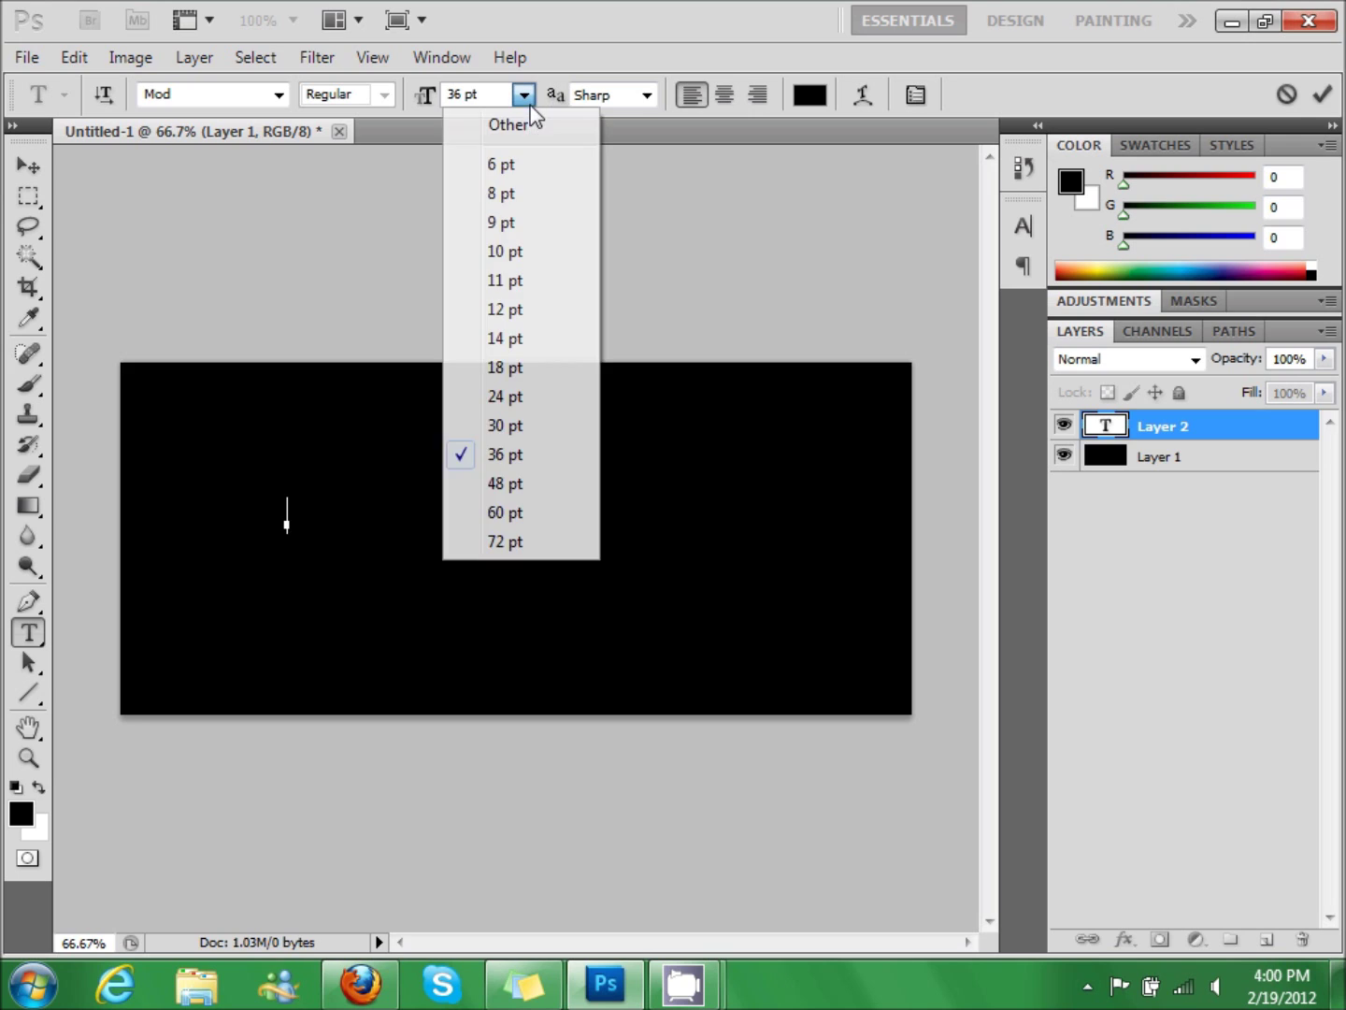
{"action": "left_click", "coordinate": [461, 94]}
{"action": "type", "text": "100"}
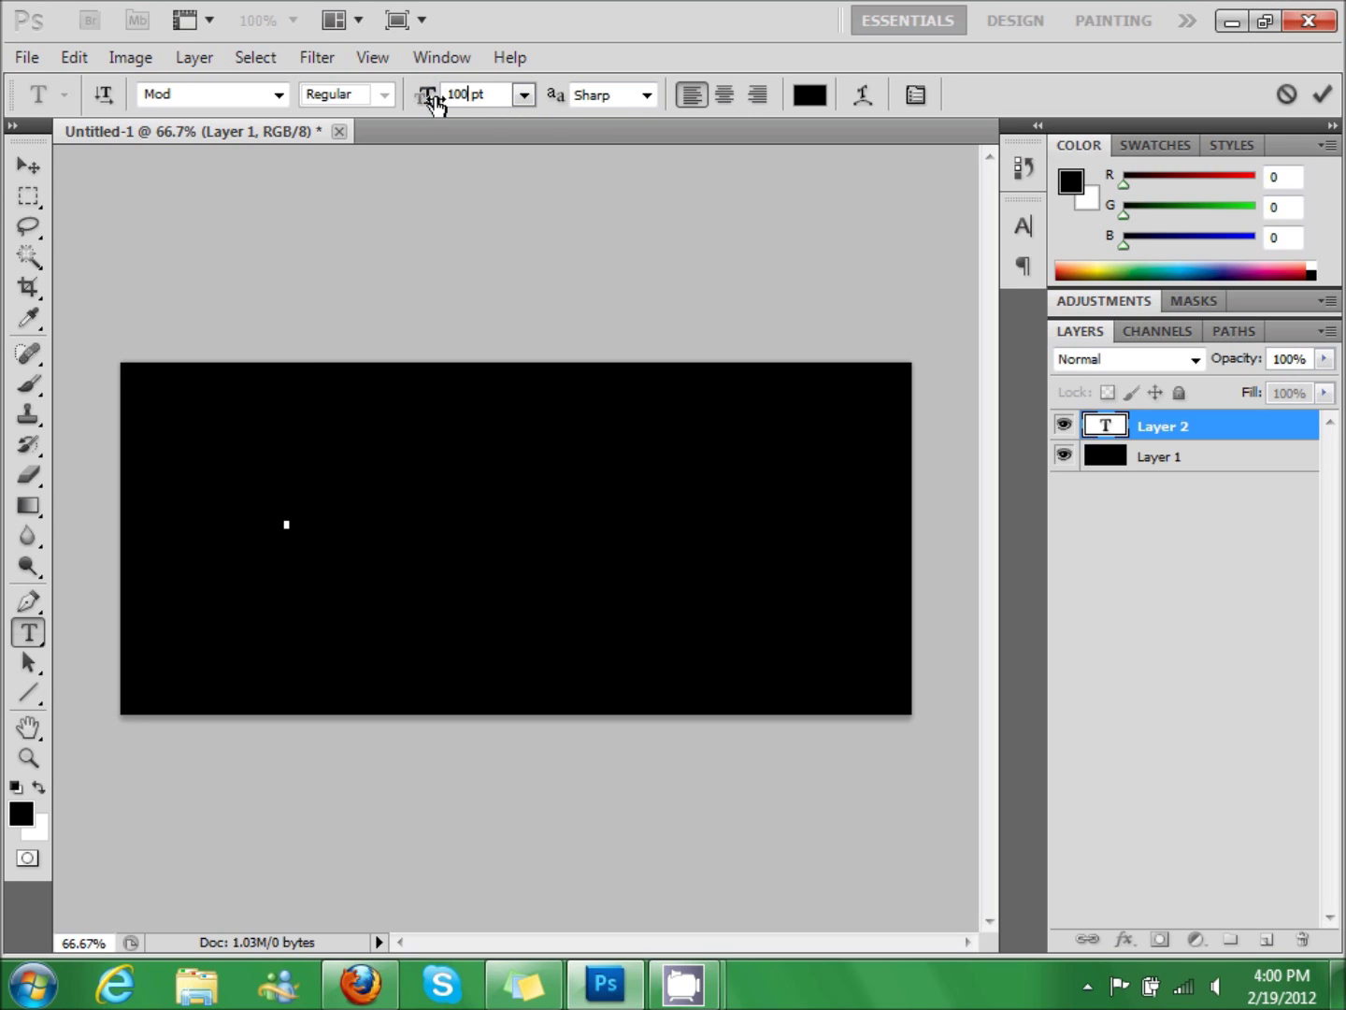
{"action": "left_click", "coordinate": [1174, 426]}
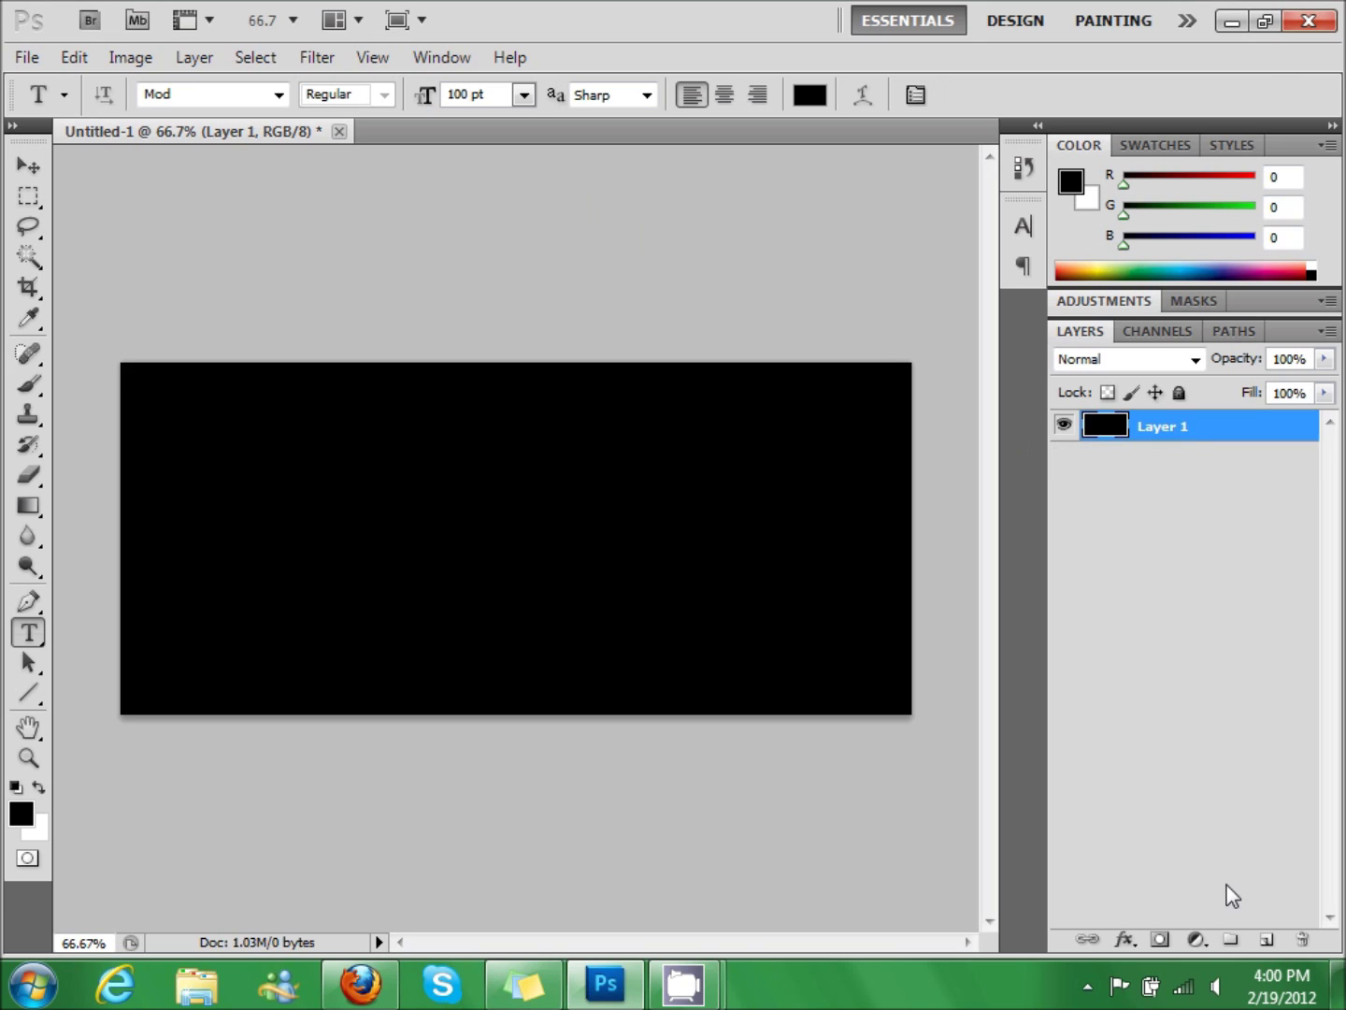
- On a new layer, type a pink (fa8282) letter I on the banner
{"action": "left_click", "coordinate": [1267, 939]}
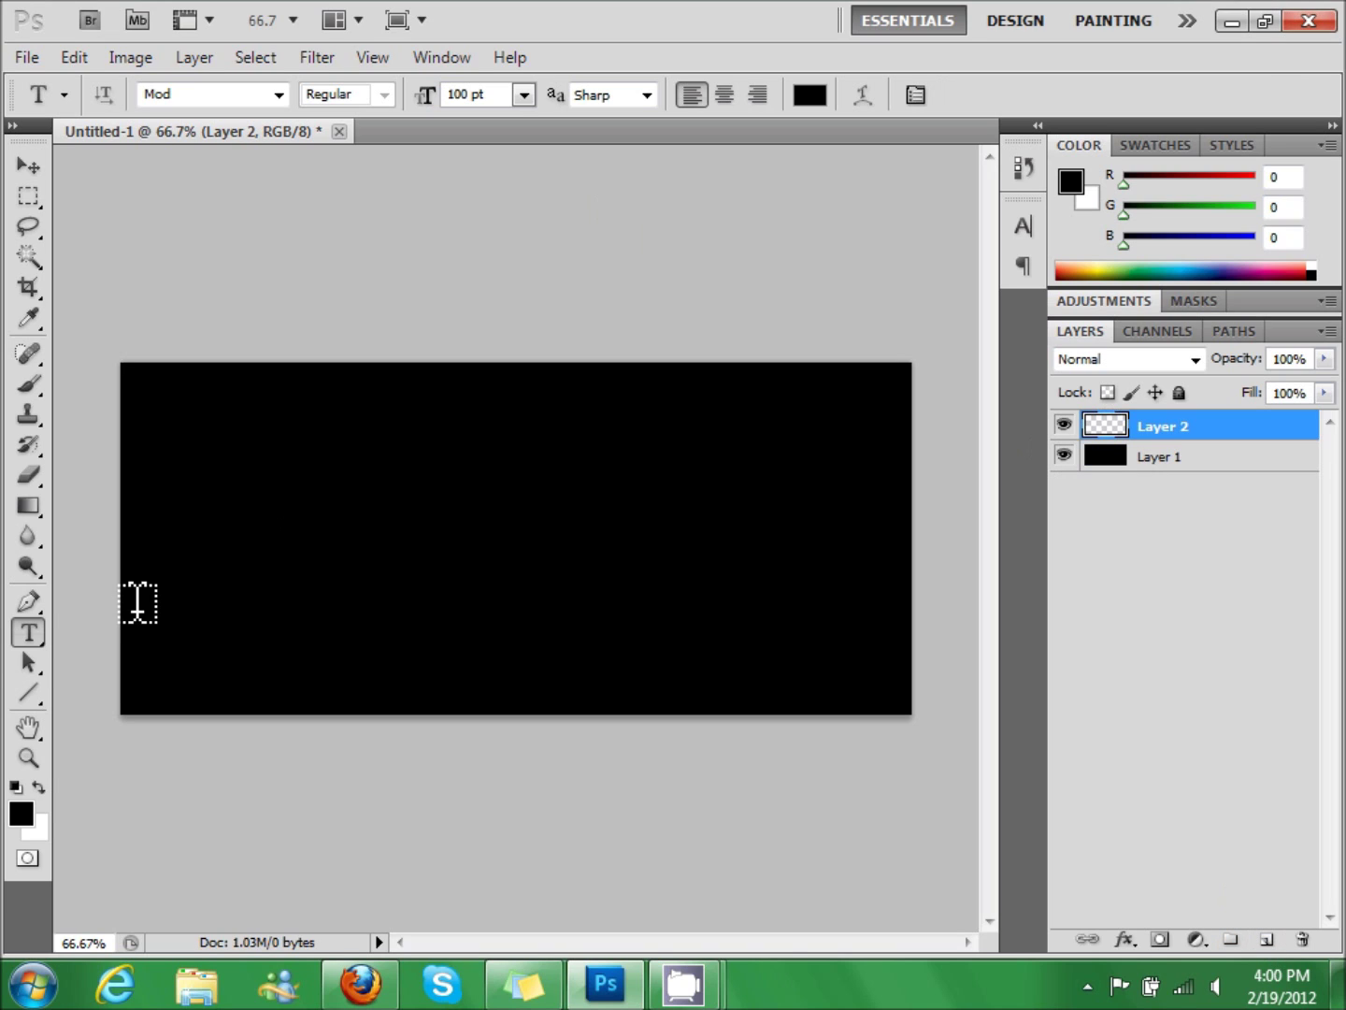
{"action": "left_click", "coordinate": [241, 538]}
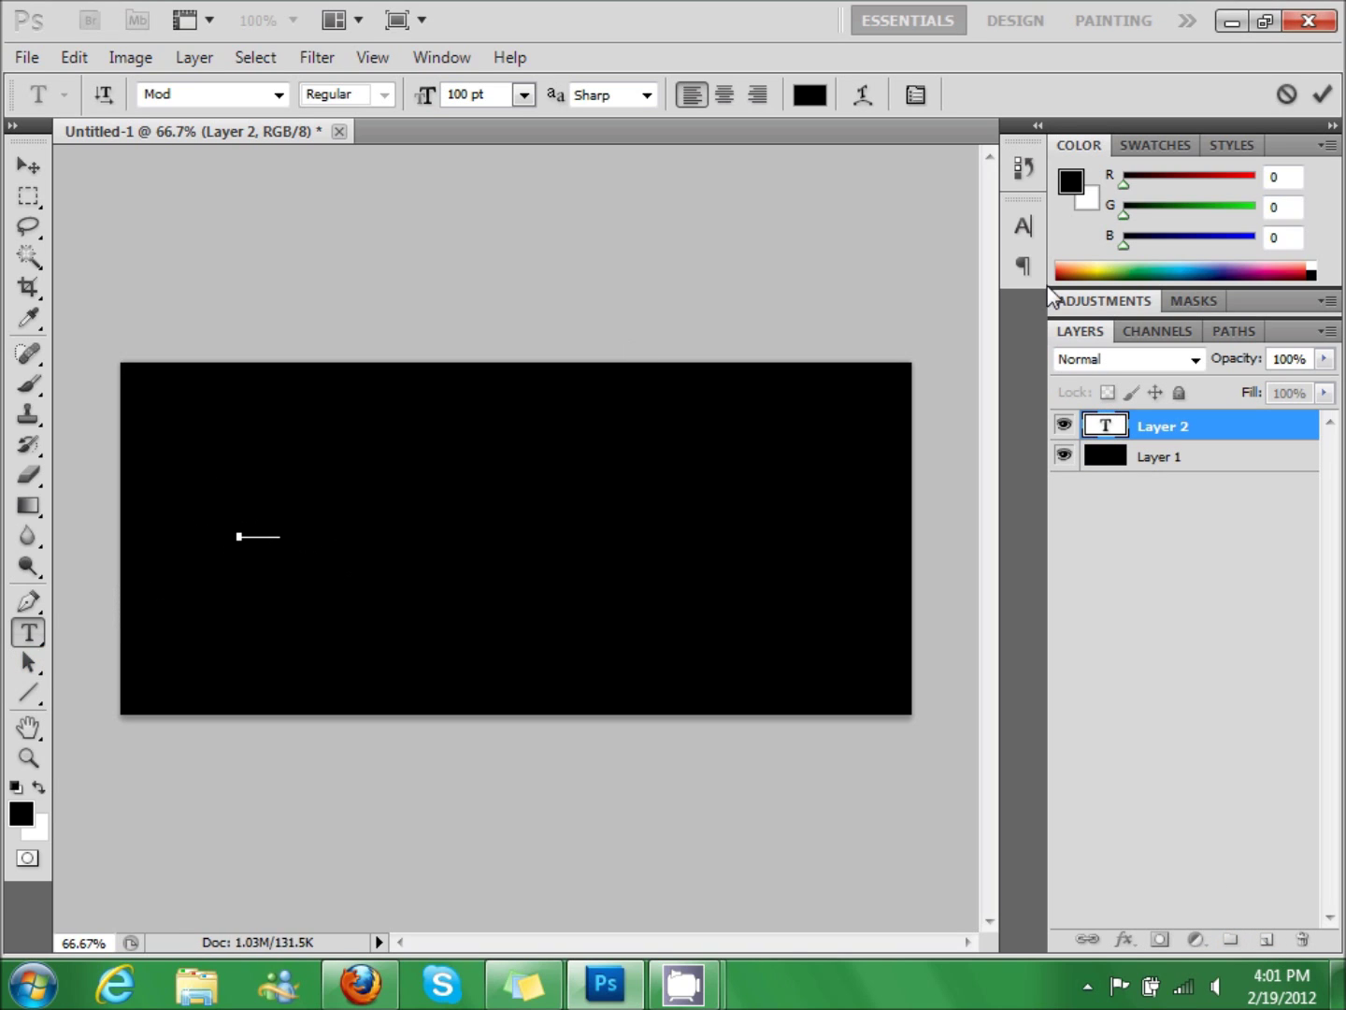
{"action": "left_click", "coordinate": [1072, 180]}
{"action": "left_click", "coordinate": [916, 287]}
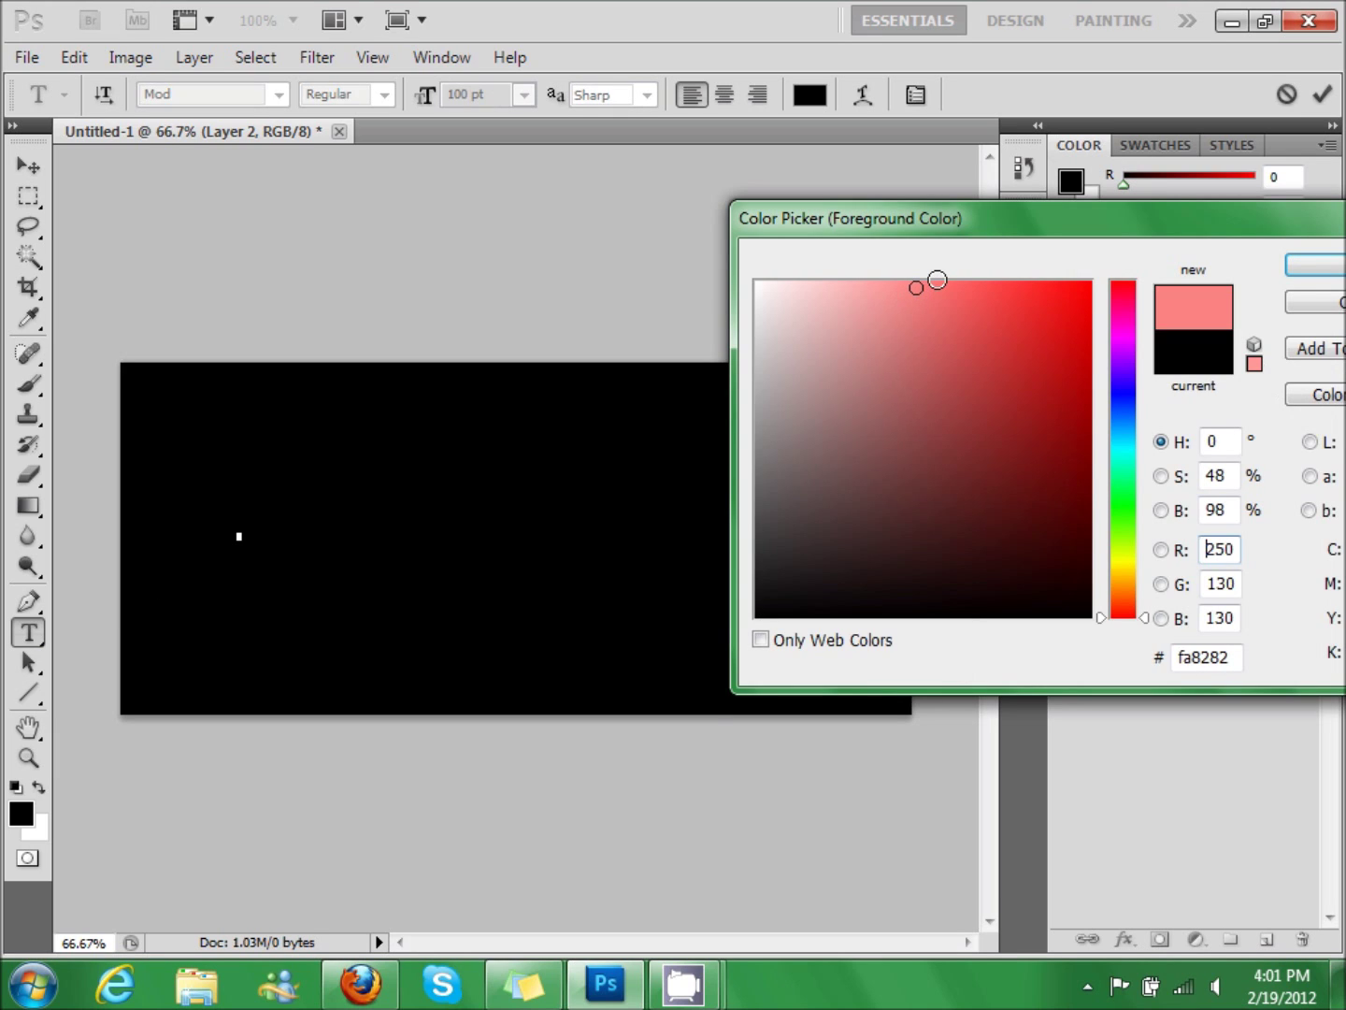
{"action": "left_click", "coordinate": [1314, 266]}
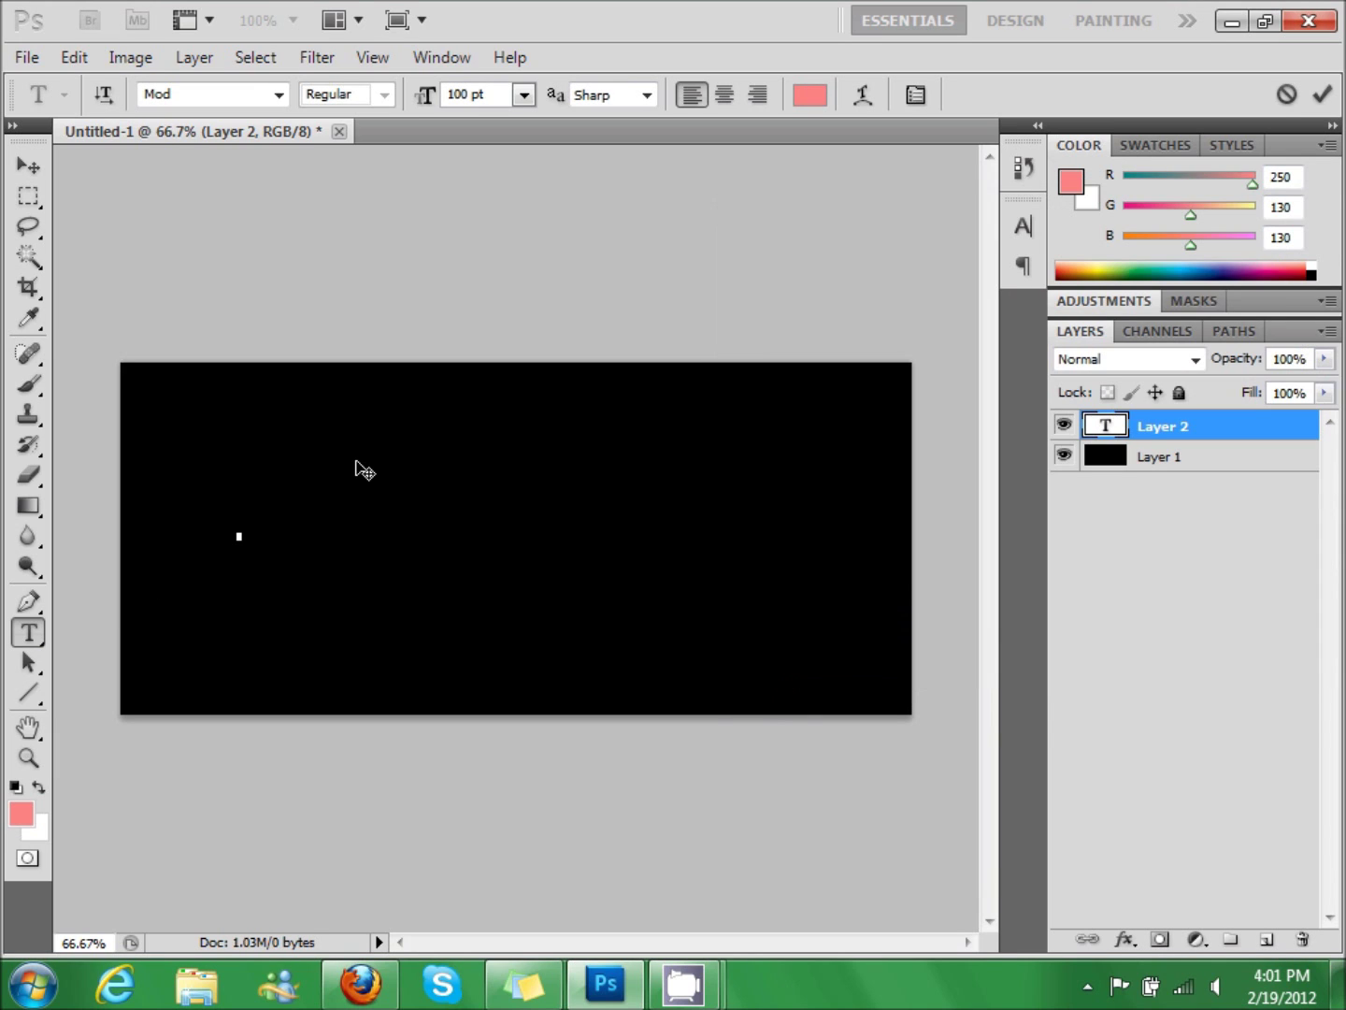
{"action": "type", "text": "M"}
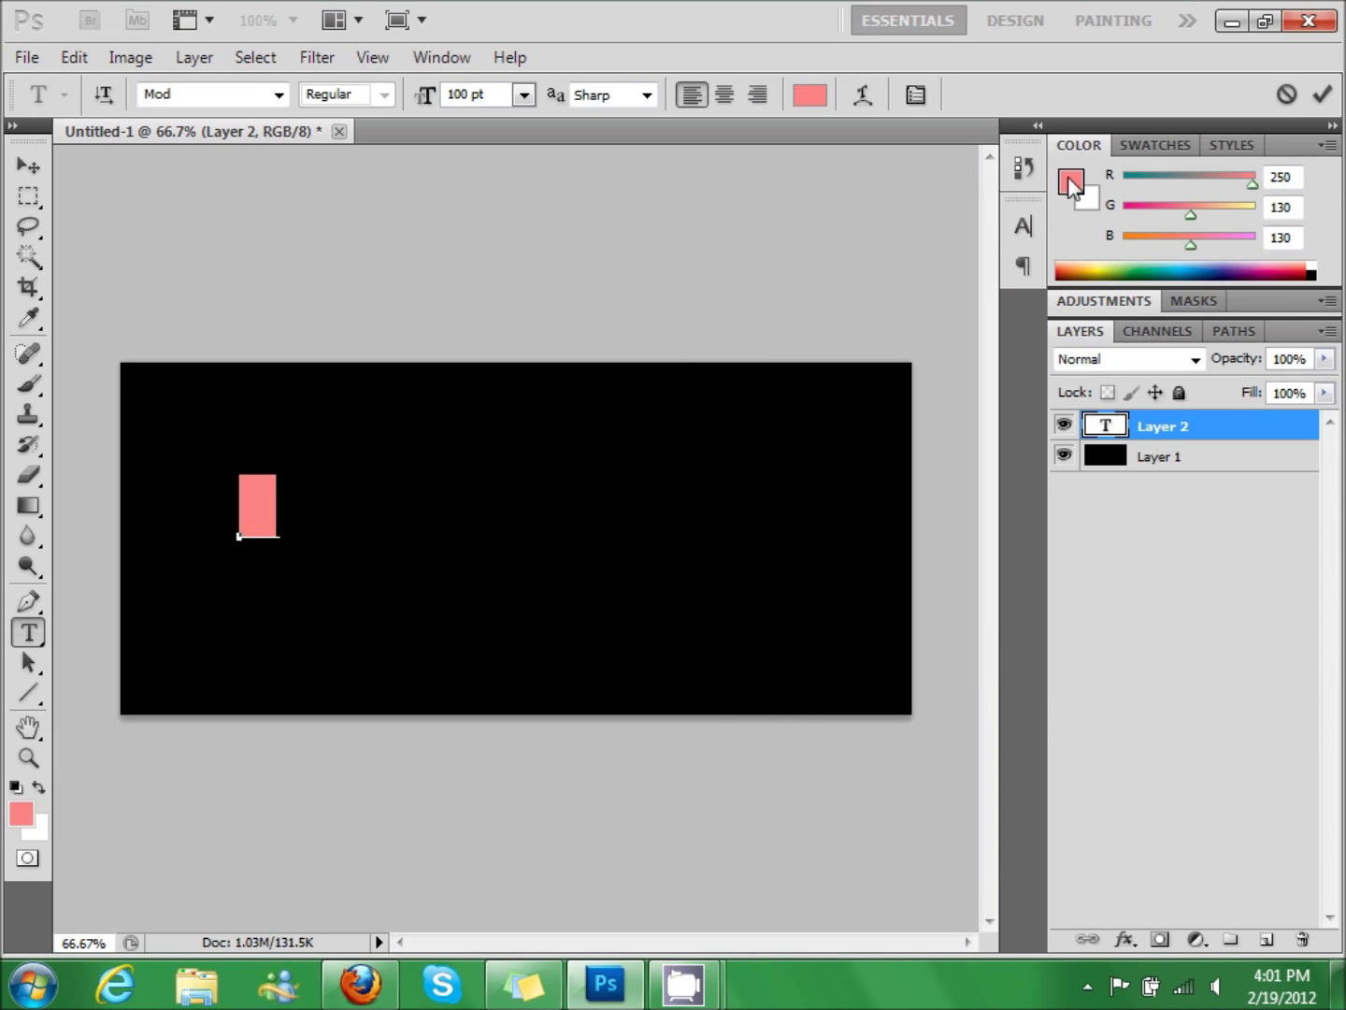
- Switch the text colour to blue 82a7fa, type TUBEHARD and commit the text
{"action": "left_click", "coordinate": [1071, 182]}
{"action": "left_click_drag", "start_coordinate": [1124, 421], "coordinate": [1125, 409]}
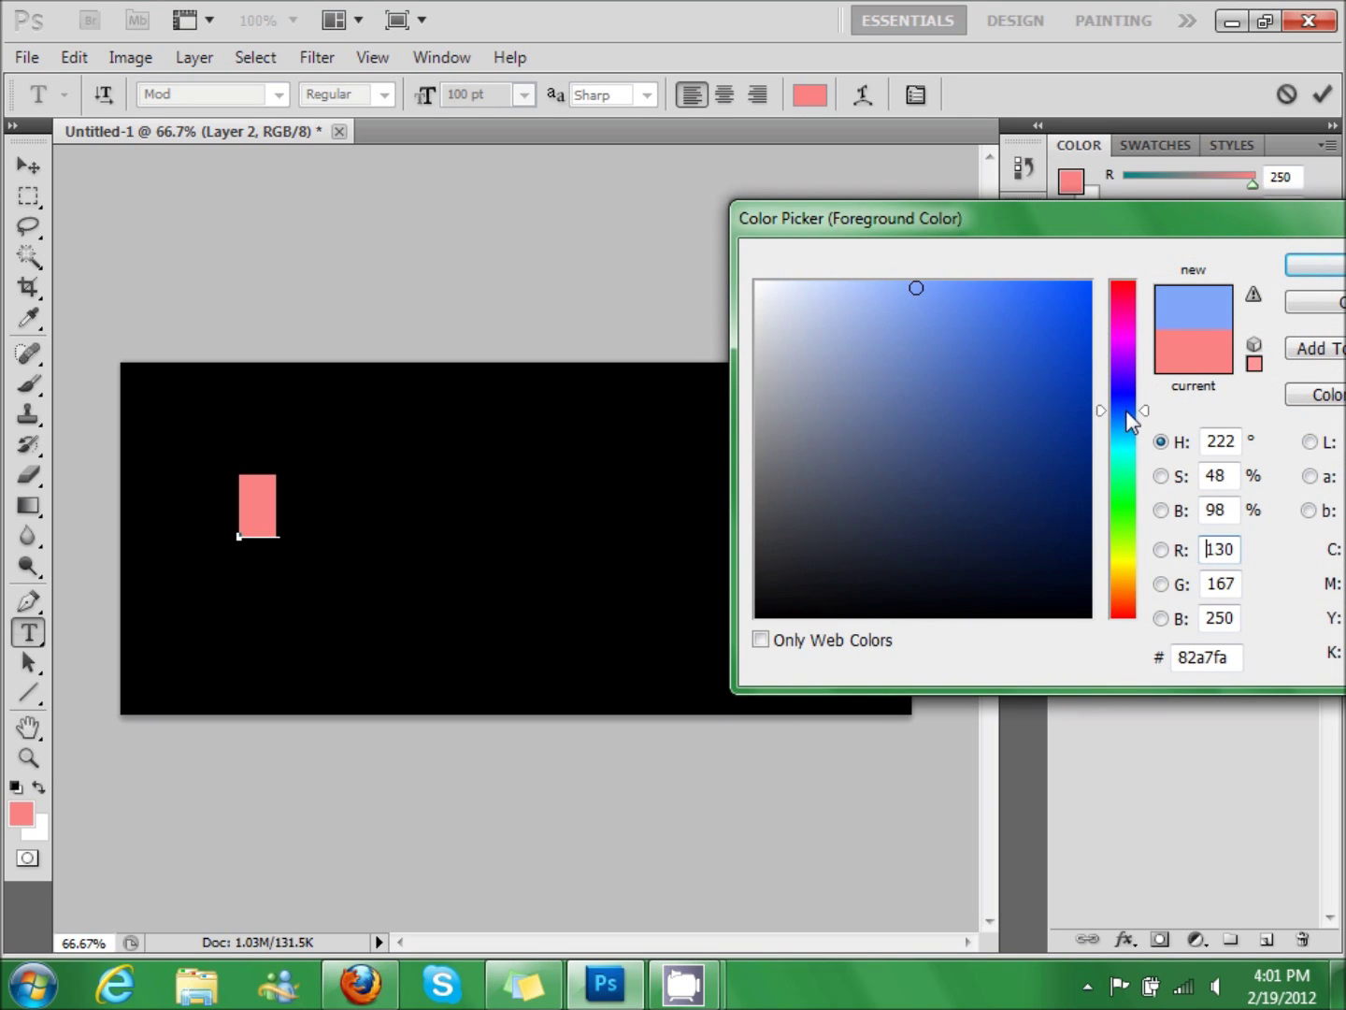
{"action": "left_click", "coordinate": [1313, 265]}
{"action": "type", "text": "TUBEHARD"}
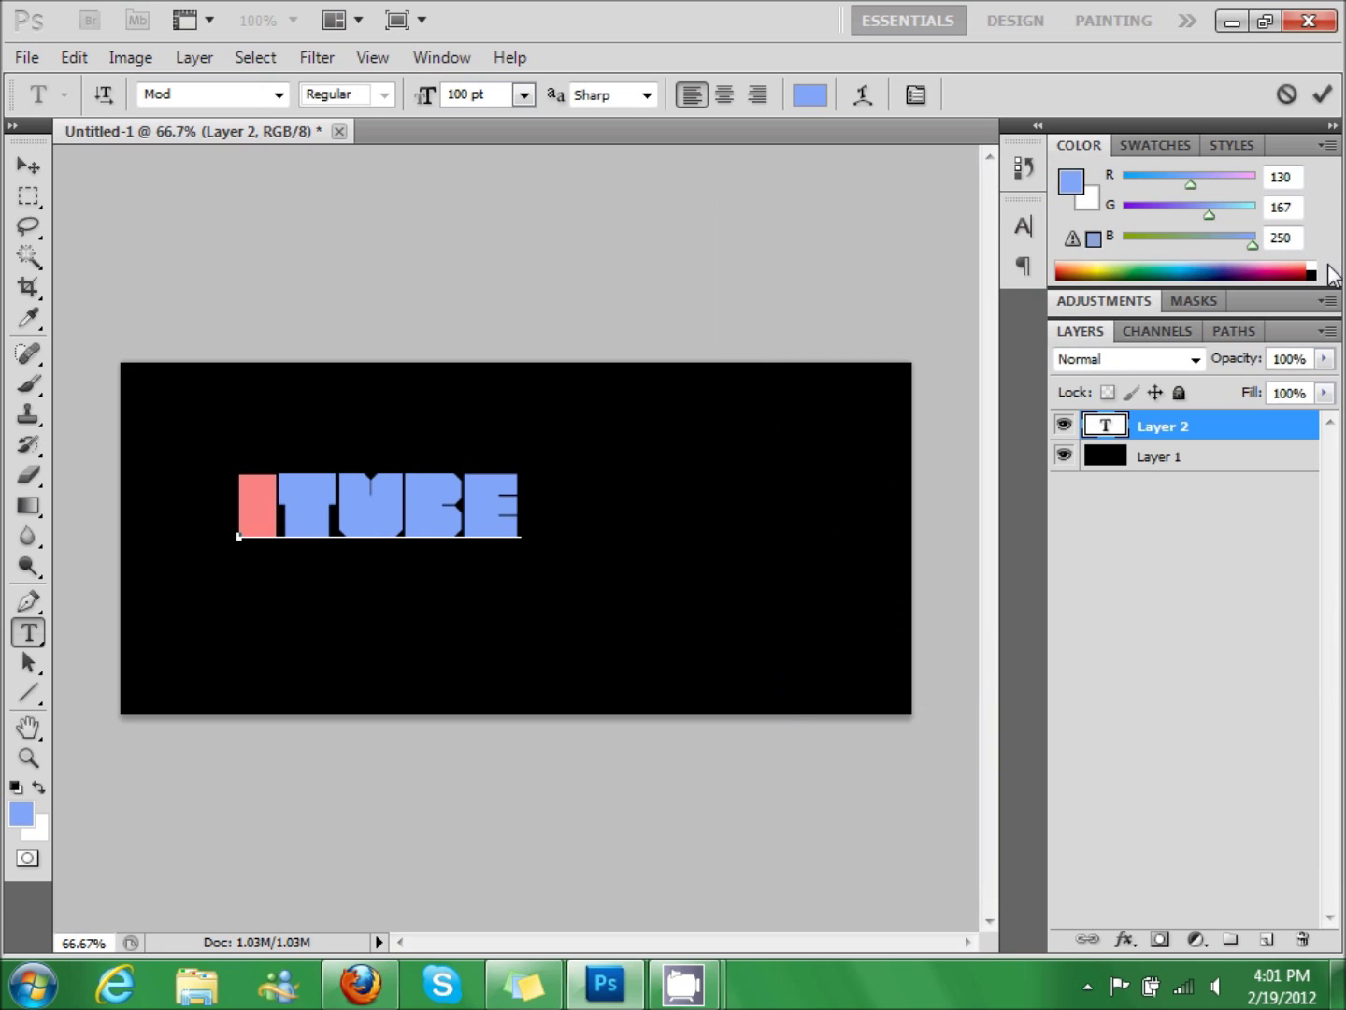
{"action": "left_click", "coordinate": [1157, 431]}
- Move the ITubehard text to the banner's centre and bring up the Iconfinder browser
{"action": "key", "text": "v"}
{"action": "mouse_move", "coordinate": [589, 502]}
{"action": "left_mouse_down"}
{"action": "mouse_move", "coordinate": [615, 527]}
{"action": "mouse_move", "coordinate": [607, 505]}
{"action": "left_mouse_up"}
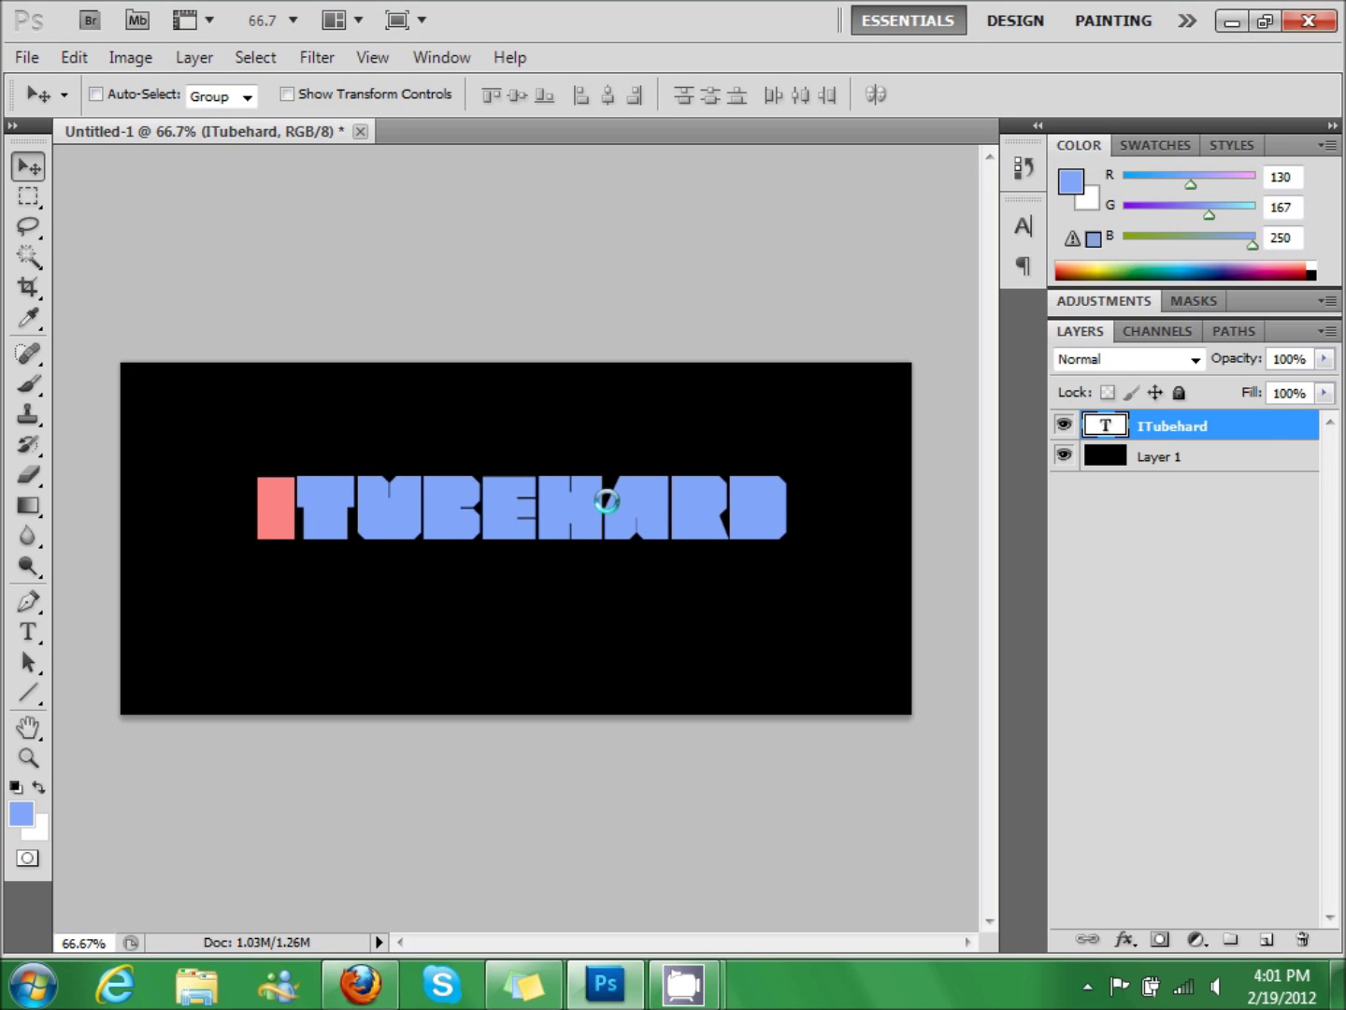
{"action": "left_click", "coordinate": [359, 984]}
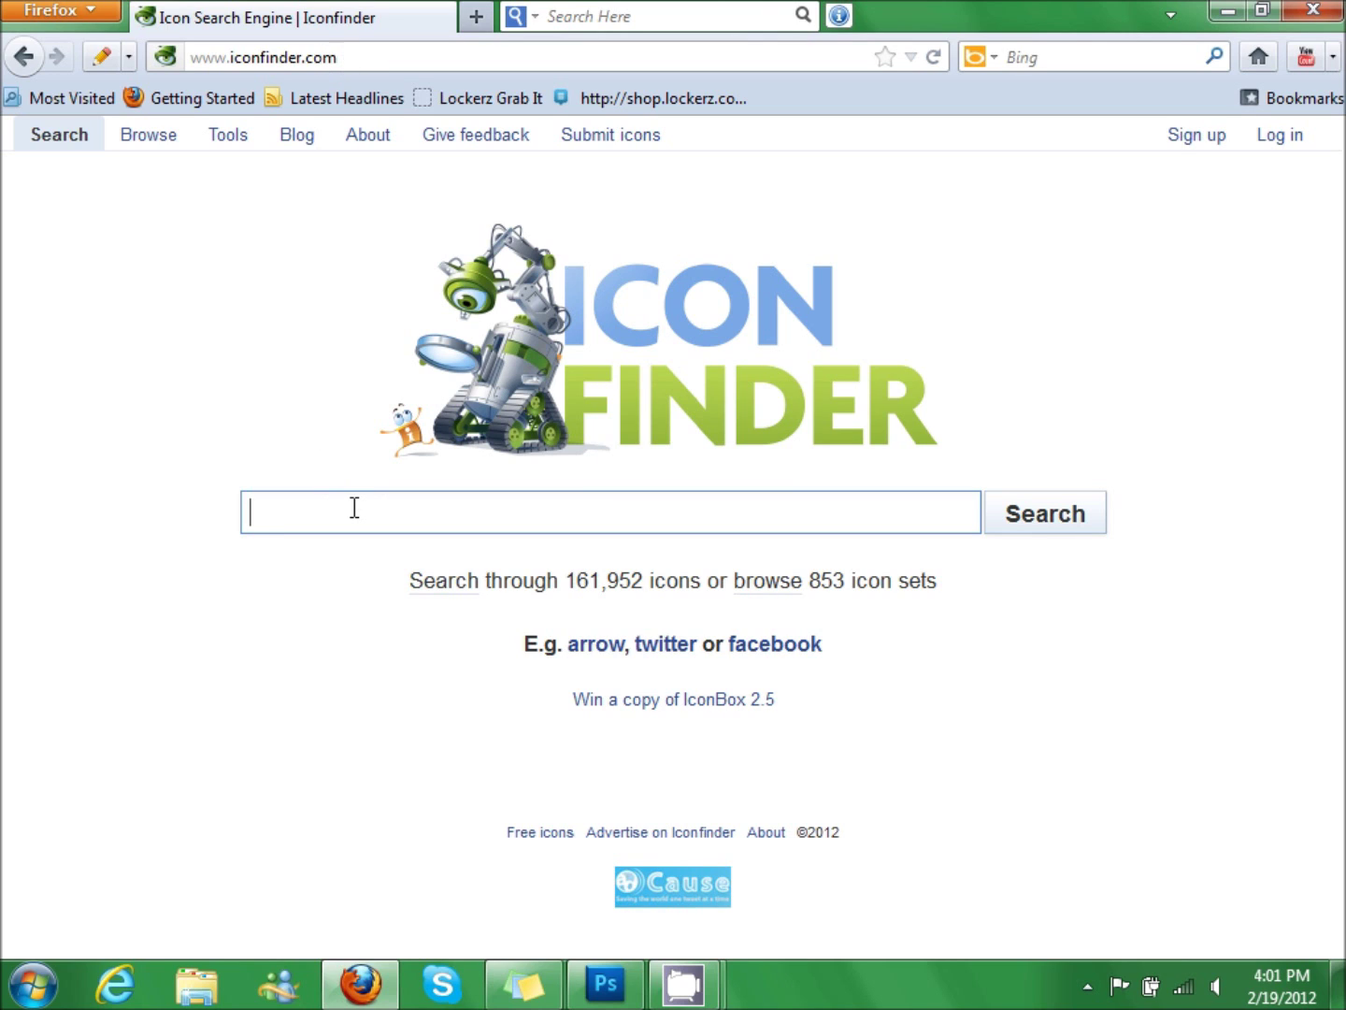
- Search Iconfinder for 'youtube' icons and browse the results
{"action": "type", "text": "youytu"}
{"action": "key", "text": "BackSpace"}
{"action": "key", "text": "BackSpace"}
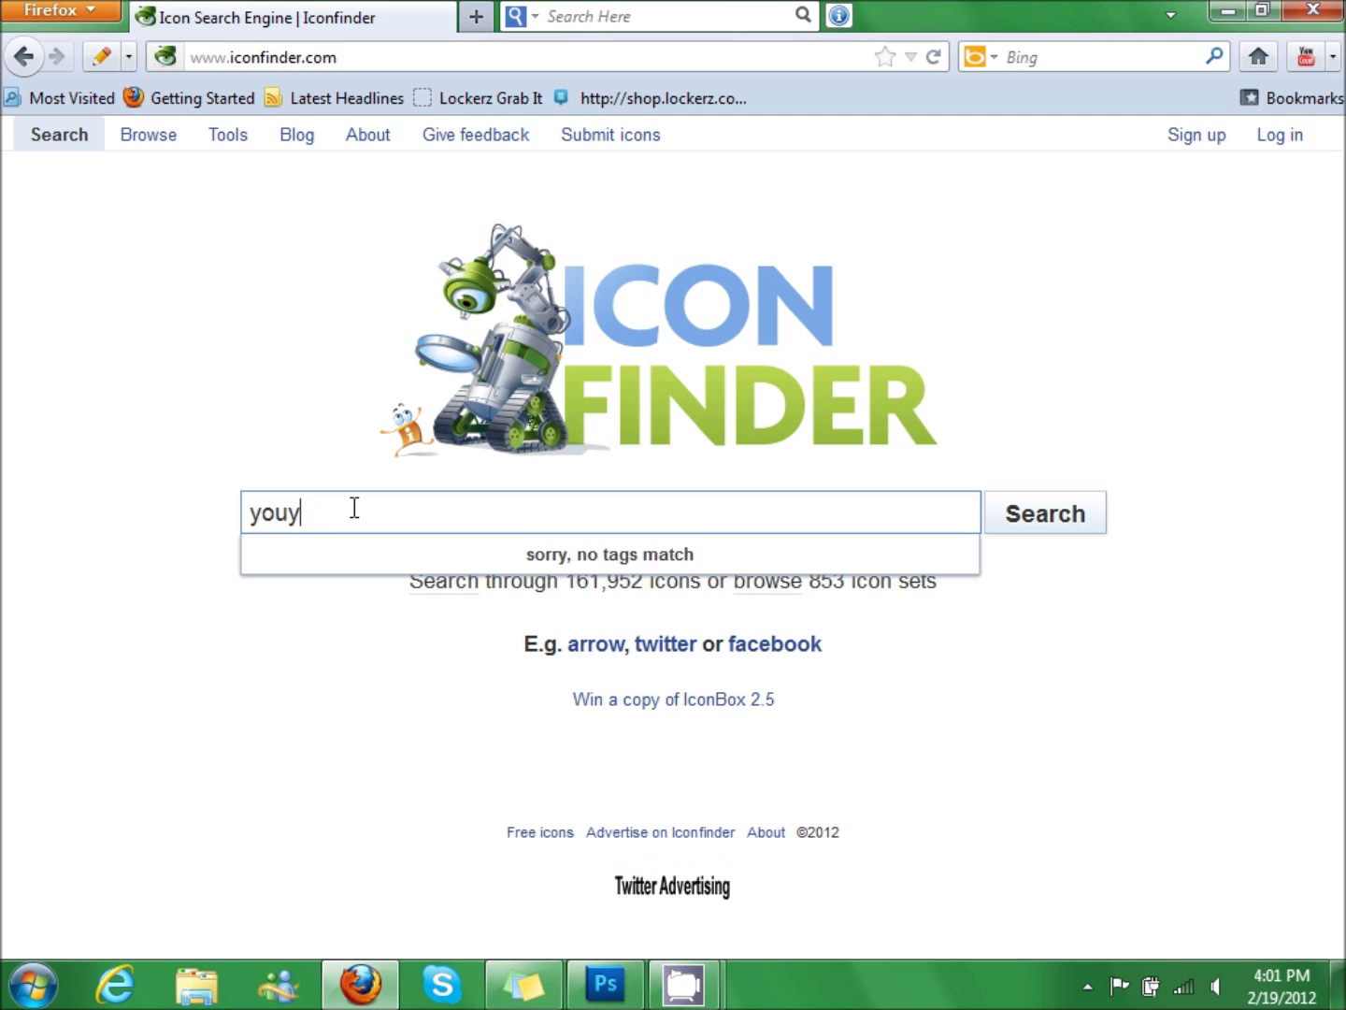
{"action": "key", "text": "BackSpace"}
{"action": "type", "text": "tube"}
{"action": "key", "text": "Return"}
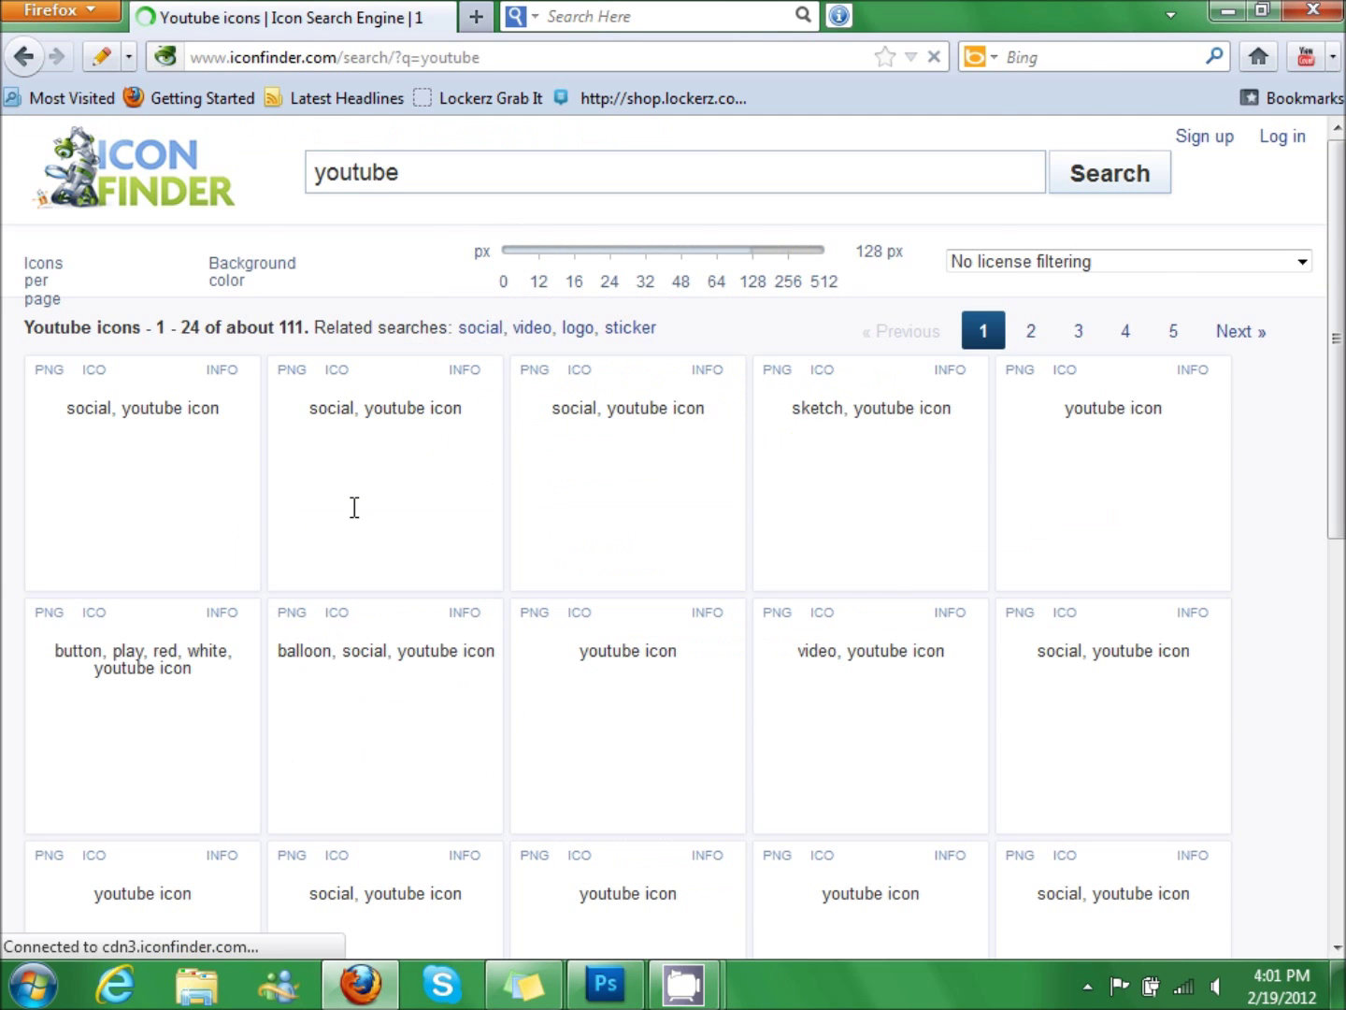
{"action": "scroll", "coordinate": [505, 259], "scroll_direction": "down", "scroll_amount": 3}
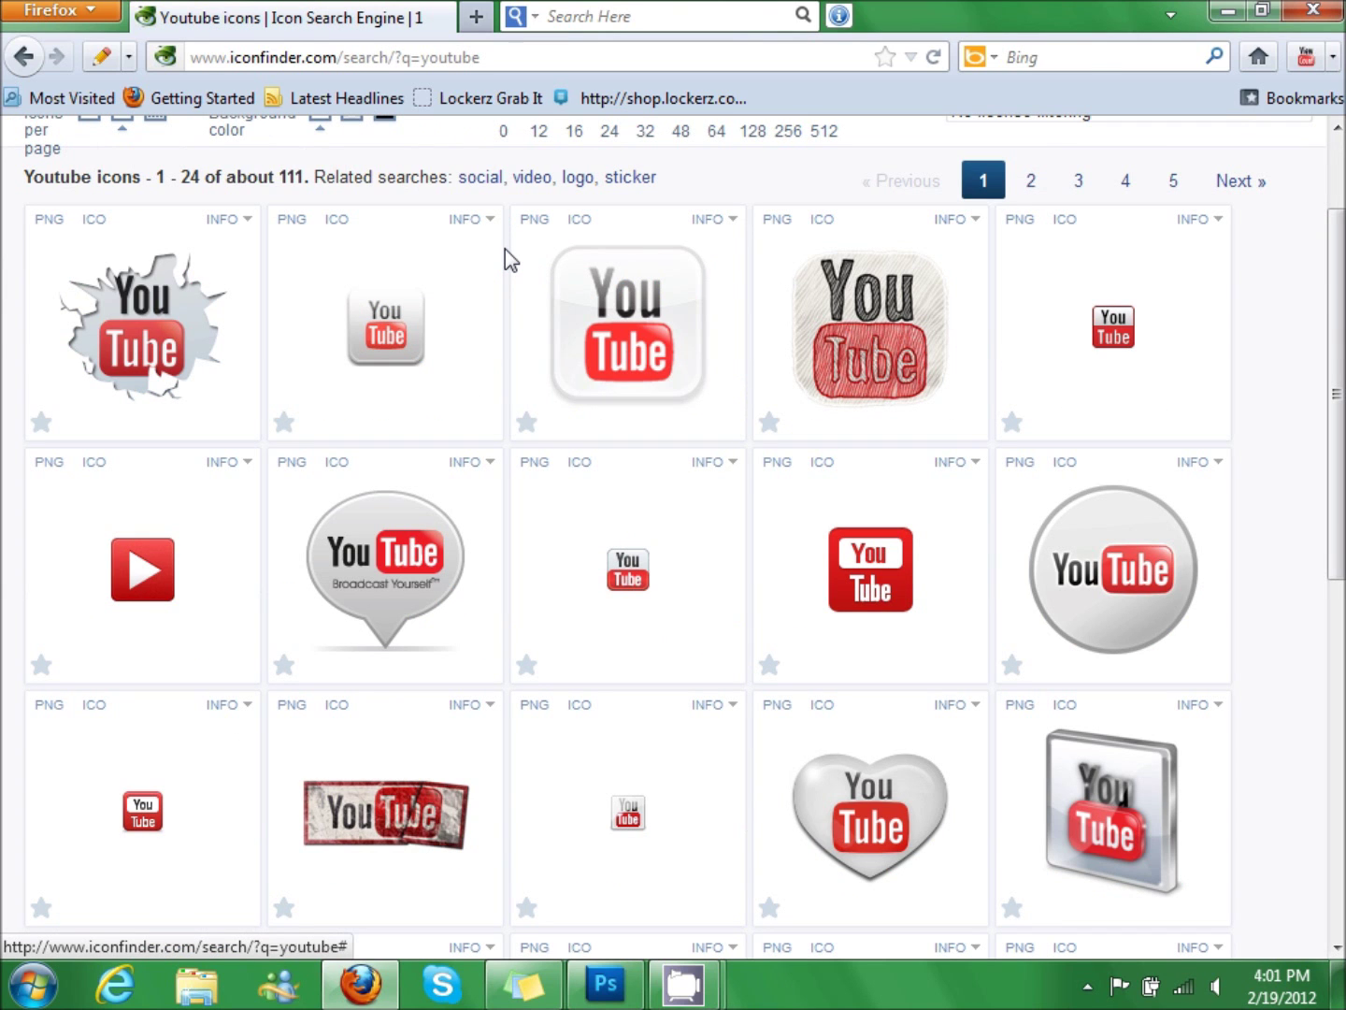
{"action": "scroll", "coordinate": [1161, 576], "scroll_direction": "down", "scroll_amount": 9}
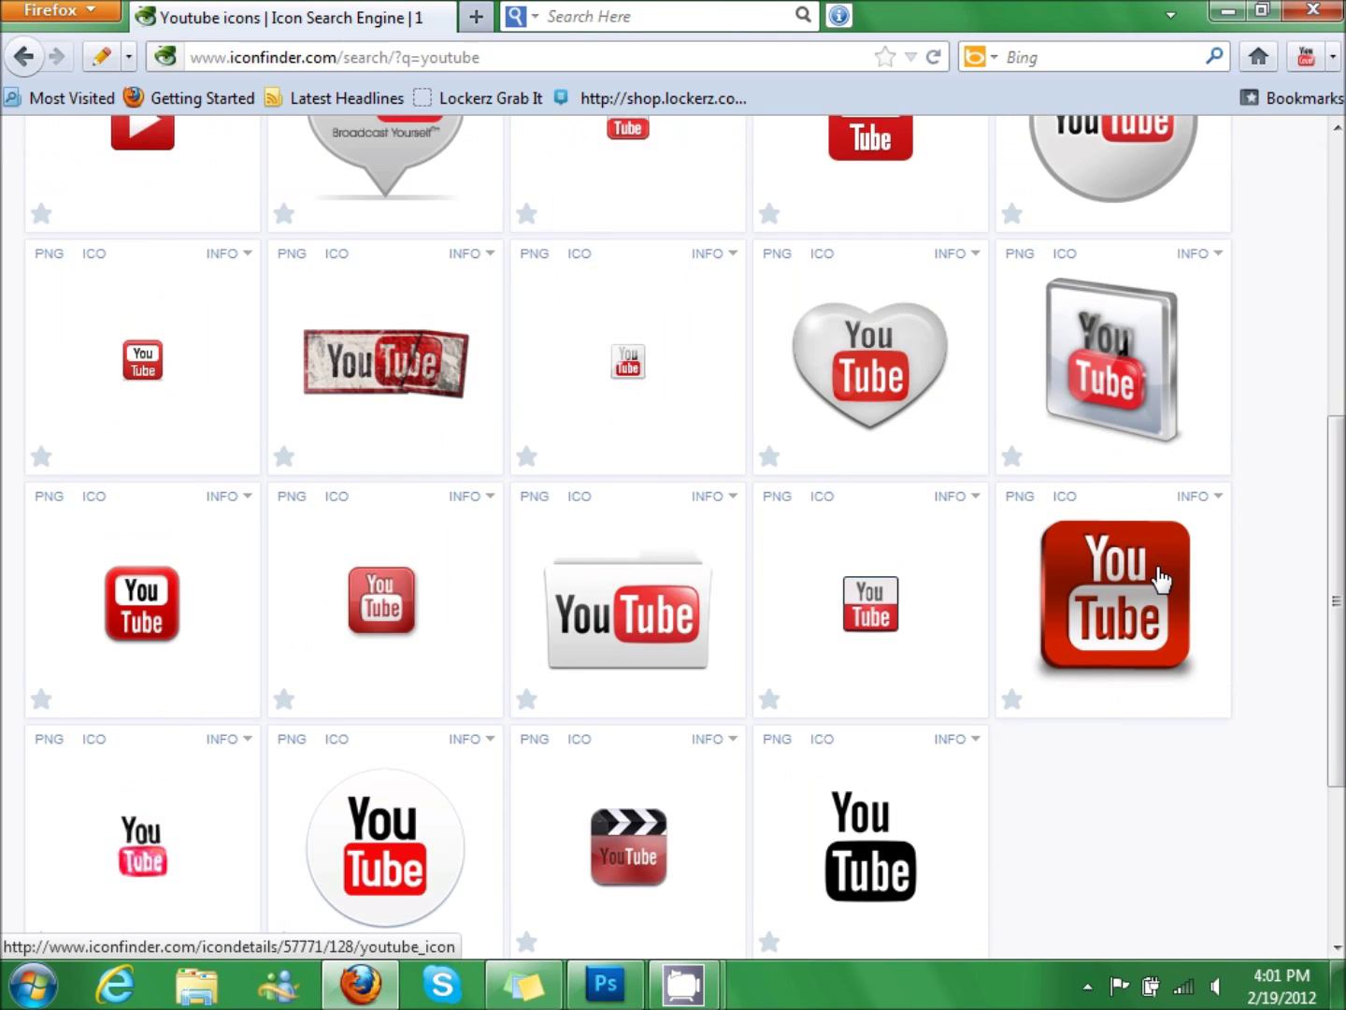
{"action": "scroll", "coordinate": [1161, 577], "scroll_direction": "up", "scroll_amount": 9}
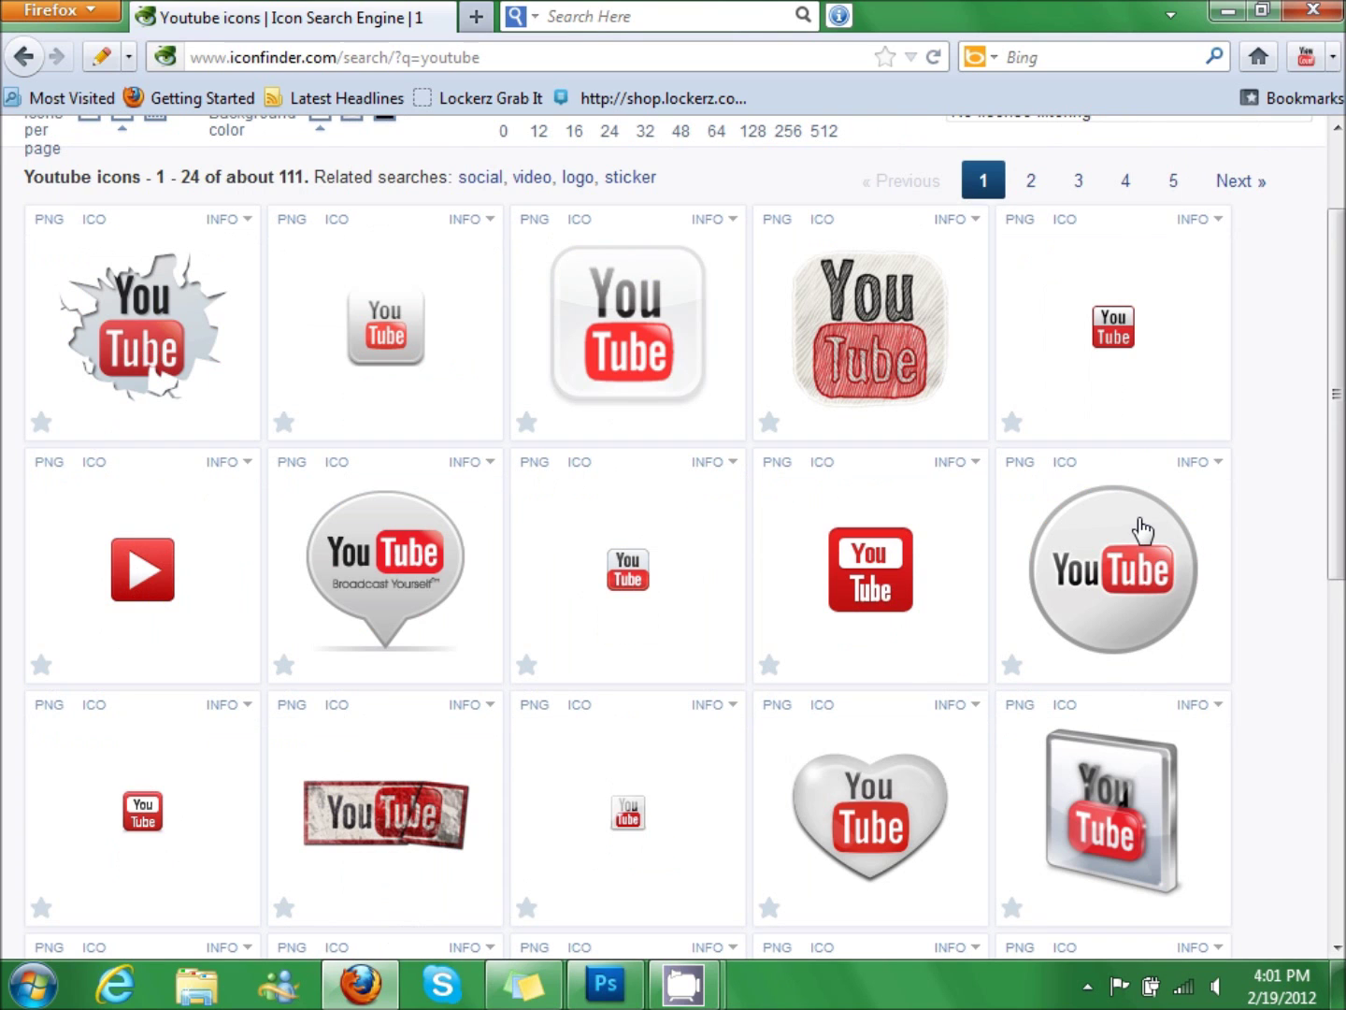
- Download the circular YouTube icon as a PNG and drag it over to Photoshop
{"action": "left_click", "coordinate": [1137, 580]}
{"action": "scroll", "coordinate": [579, 617], "scroll_direction": "down", "scroll_amount": 3}
{"action": "left_click", "coordinate": [551, 666]}
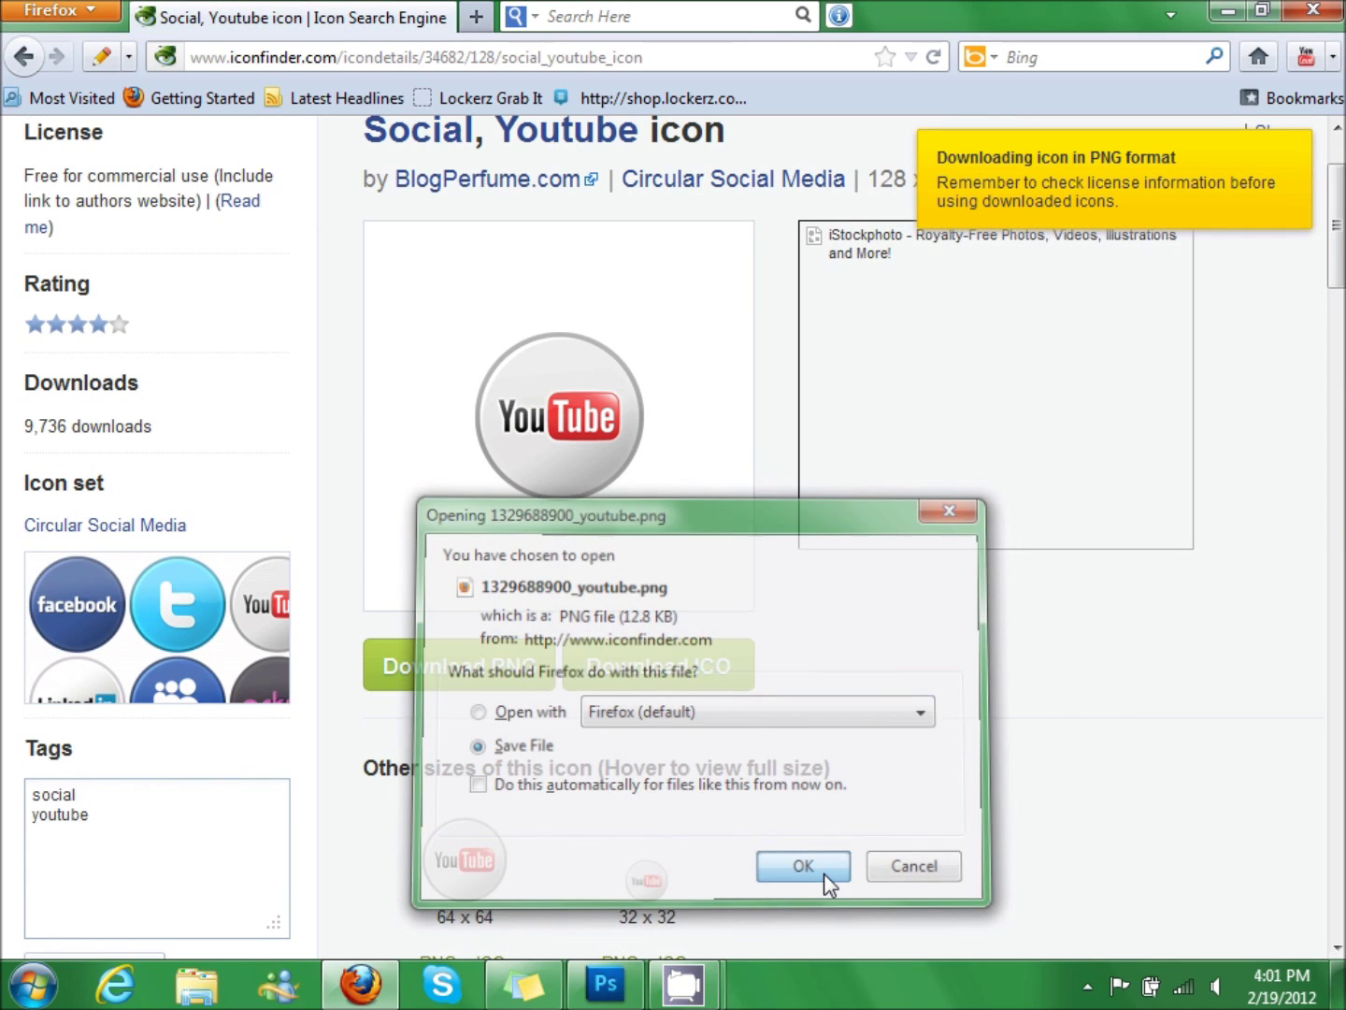
{"action": "left_click", "coordinate": [803, 865]}
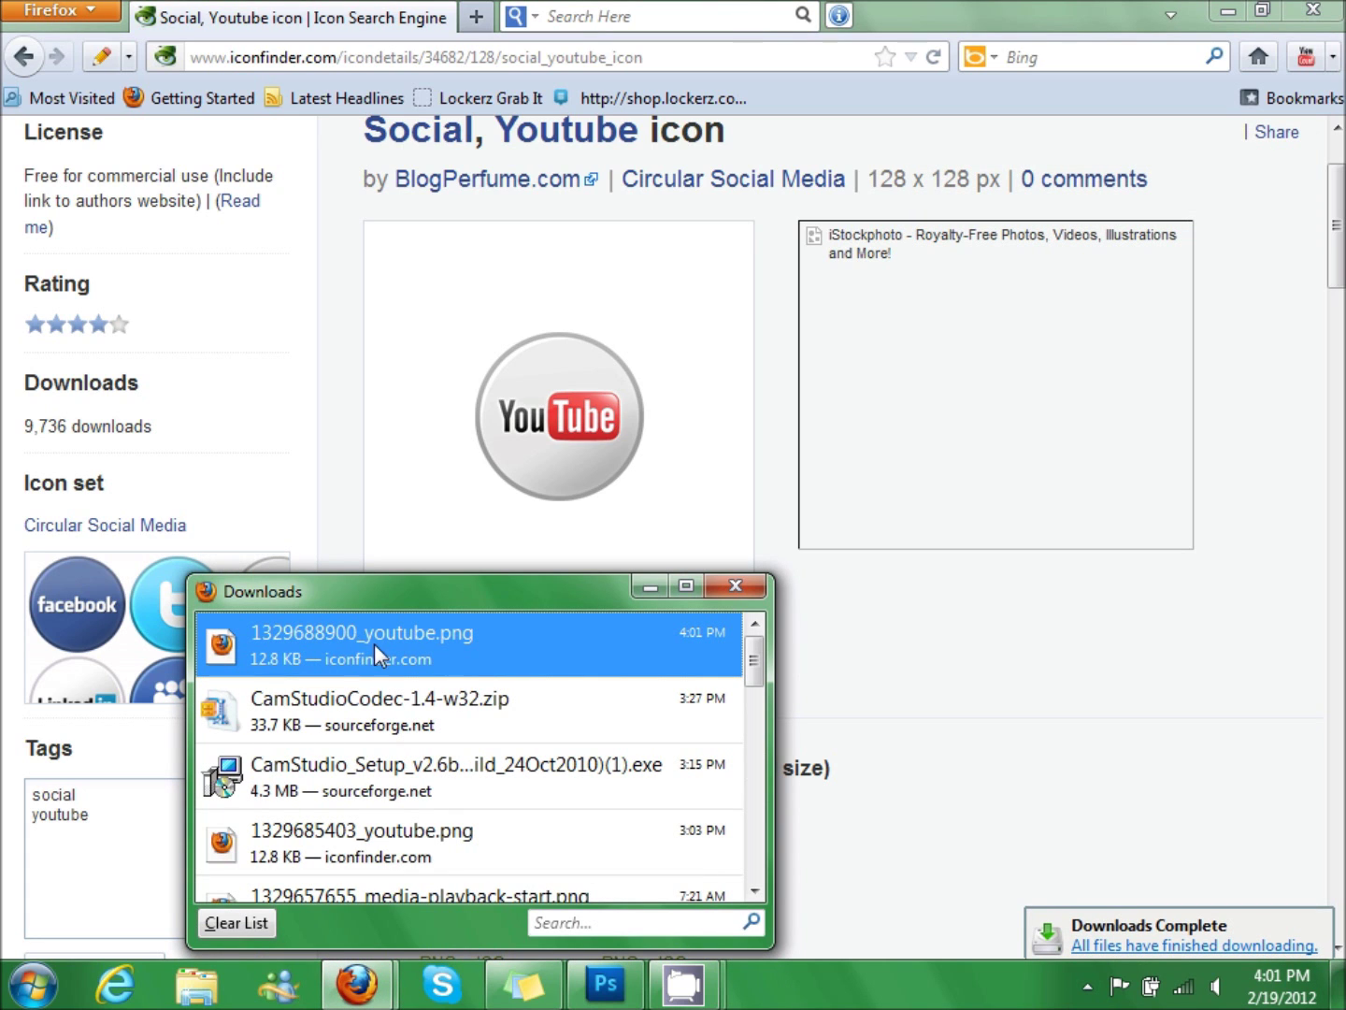
{"action": "left_click_drag", "start_coordinate": [440, 696], "coordinate": [490, 563]}
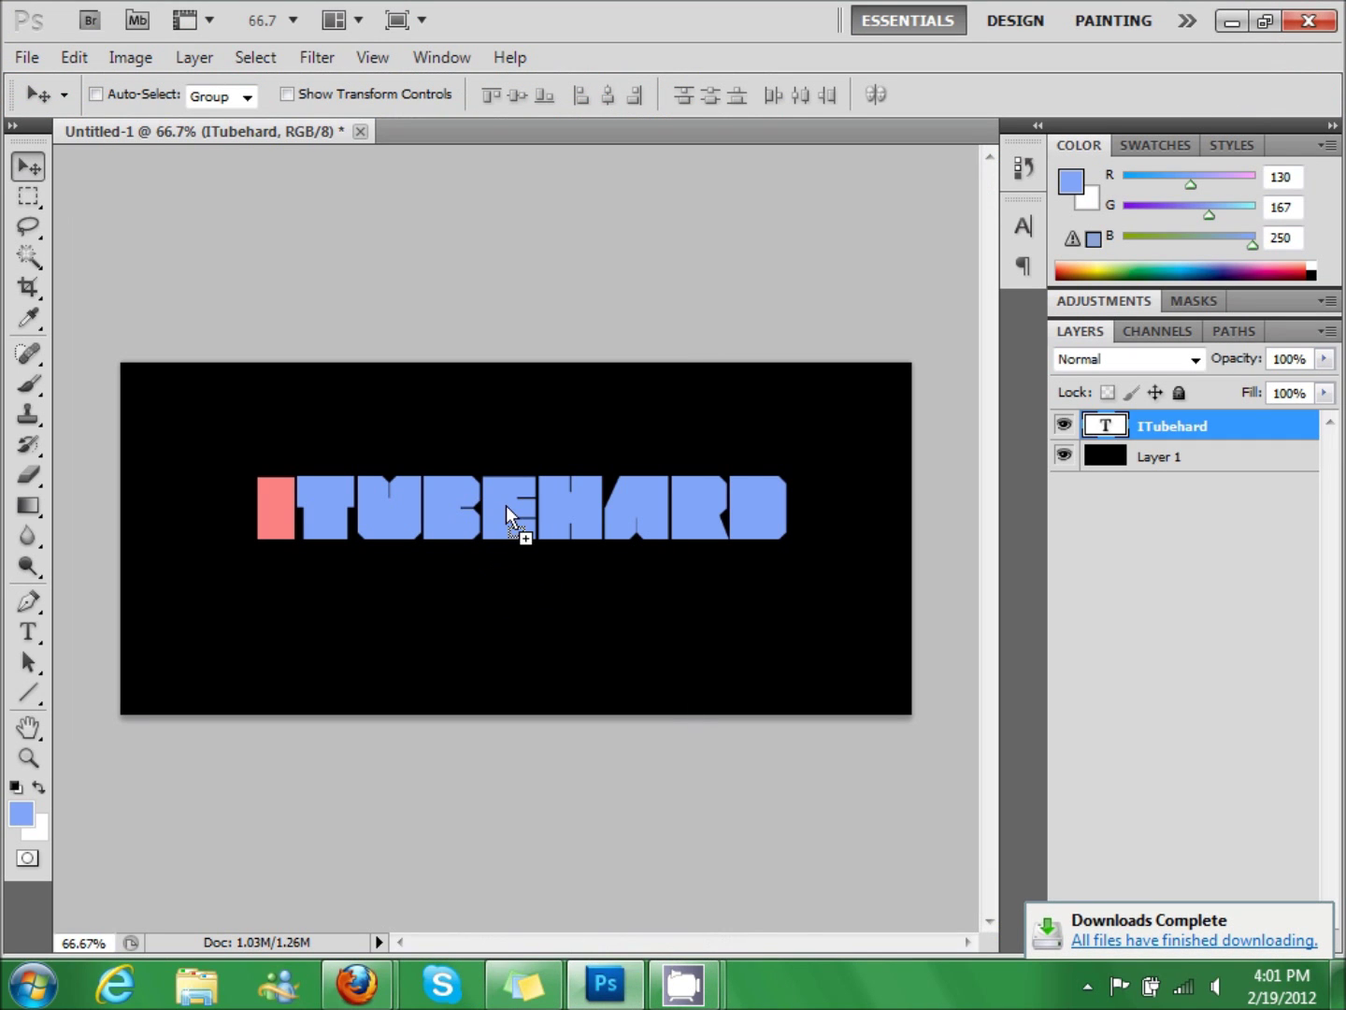
- Place the YouTube icon over the lettering and rotate it about 22°
{"action": "left_click_drag", "start_coordinate": [506, 505], "coordinate": [585, 508]}
{"action": "key", "text": "Return"}
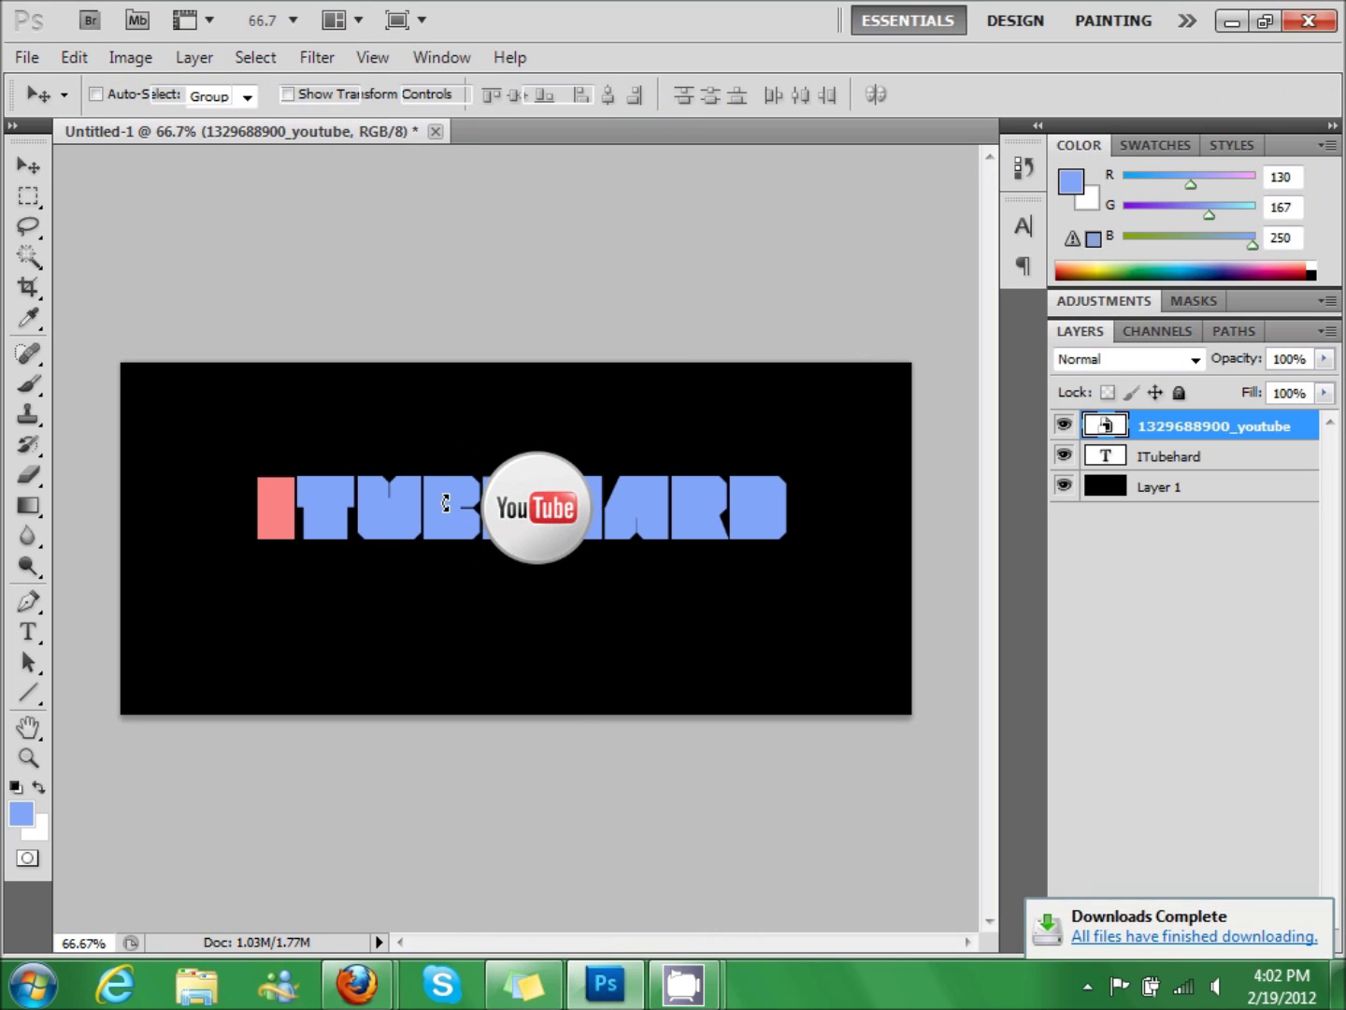
{"action": "key", "text": "ctrl+t"}
{"action": "left_click_drag", "start_coordinate": [446, 503], "coordinate": [470, 478]}
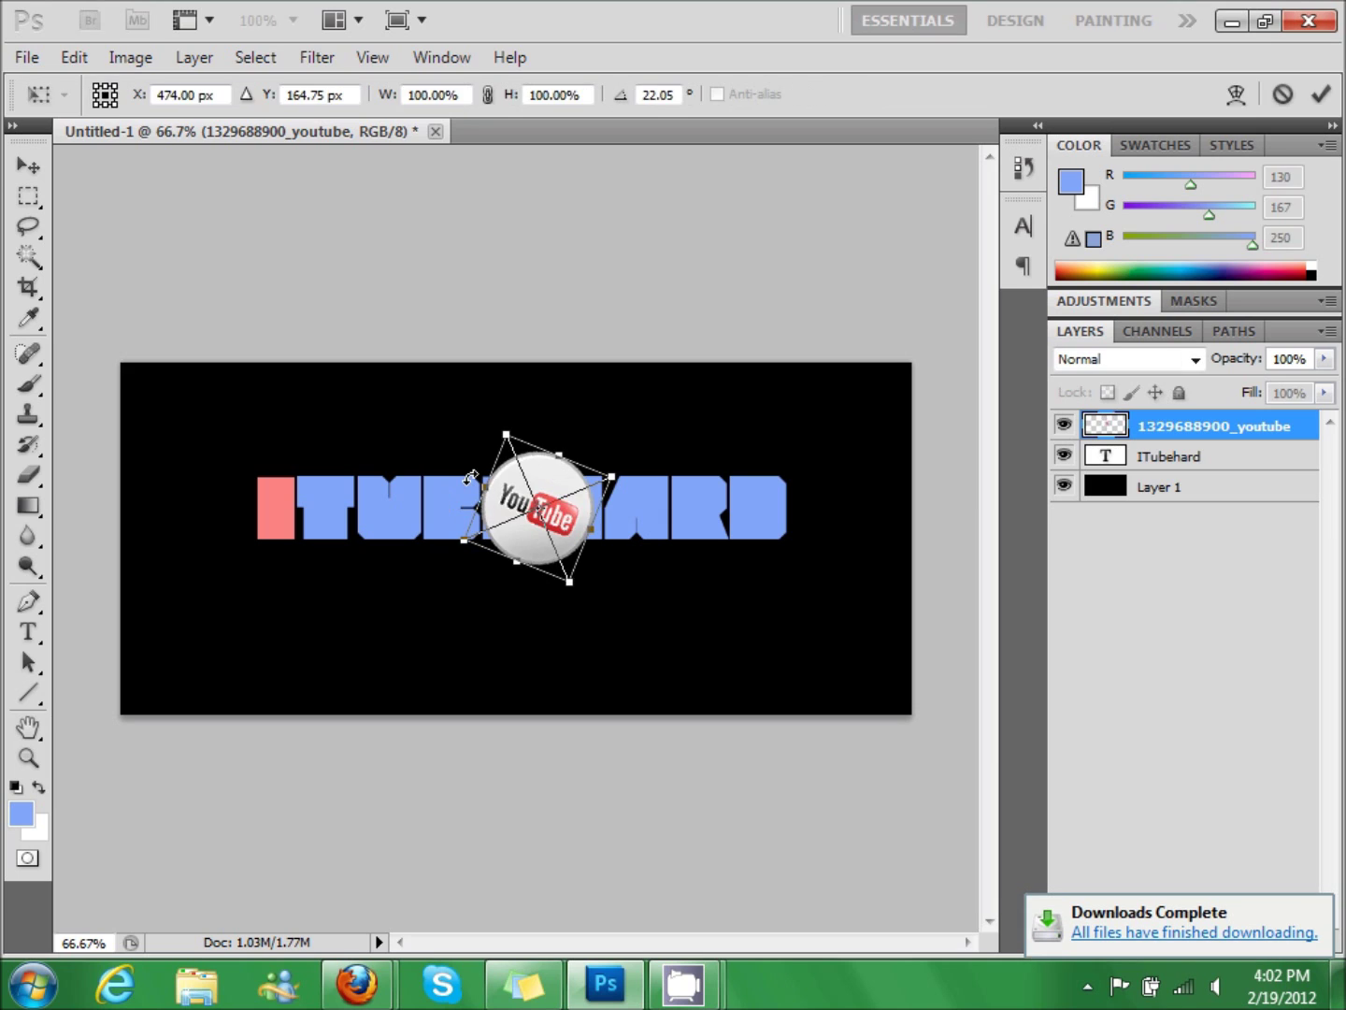
{"action": "key", "text": "Return"}
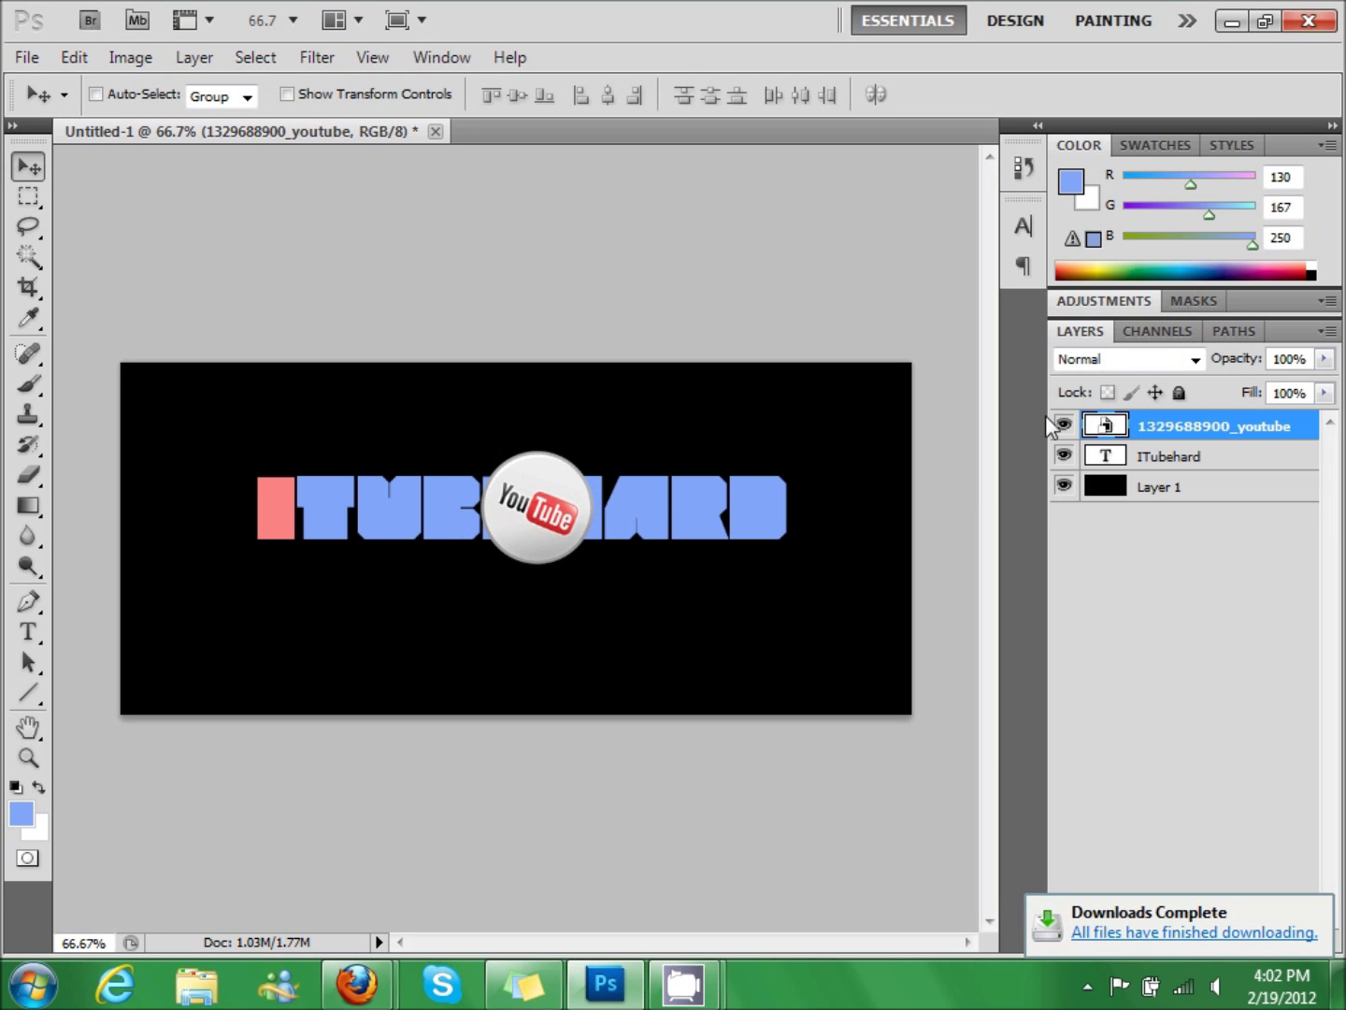
- Set the YouTube icon layer's blend mode to Overlay
{"action": "left_click", "coordinate": [1148, 361]}
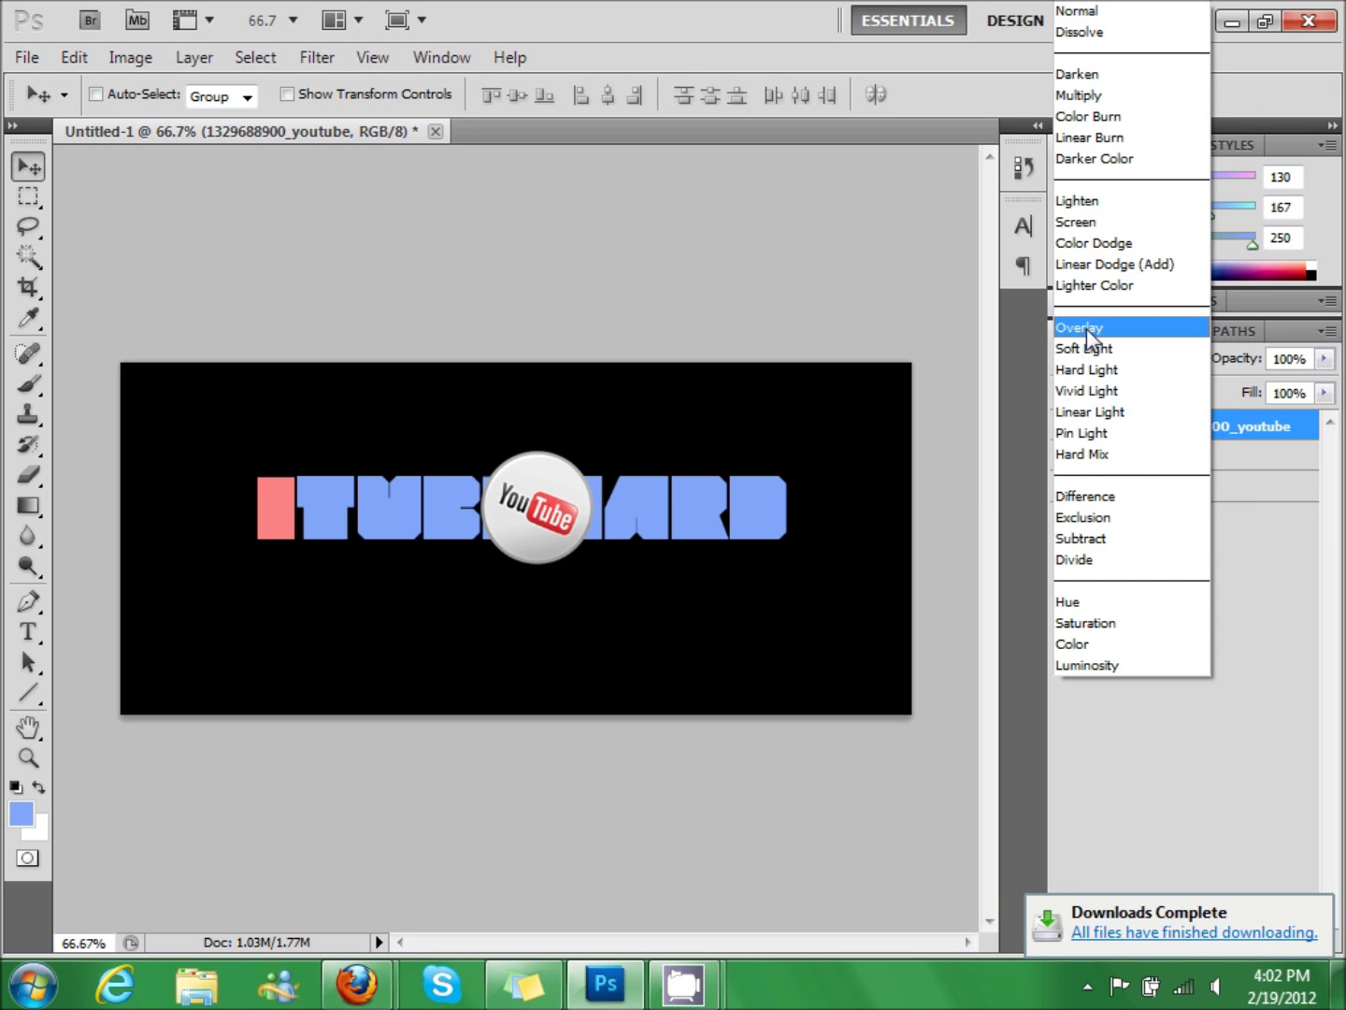
{"action": "left_click", "coordinate": [1245, 423]}
{"action": "left_click", "coordinate": [1186, 364]}
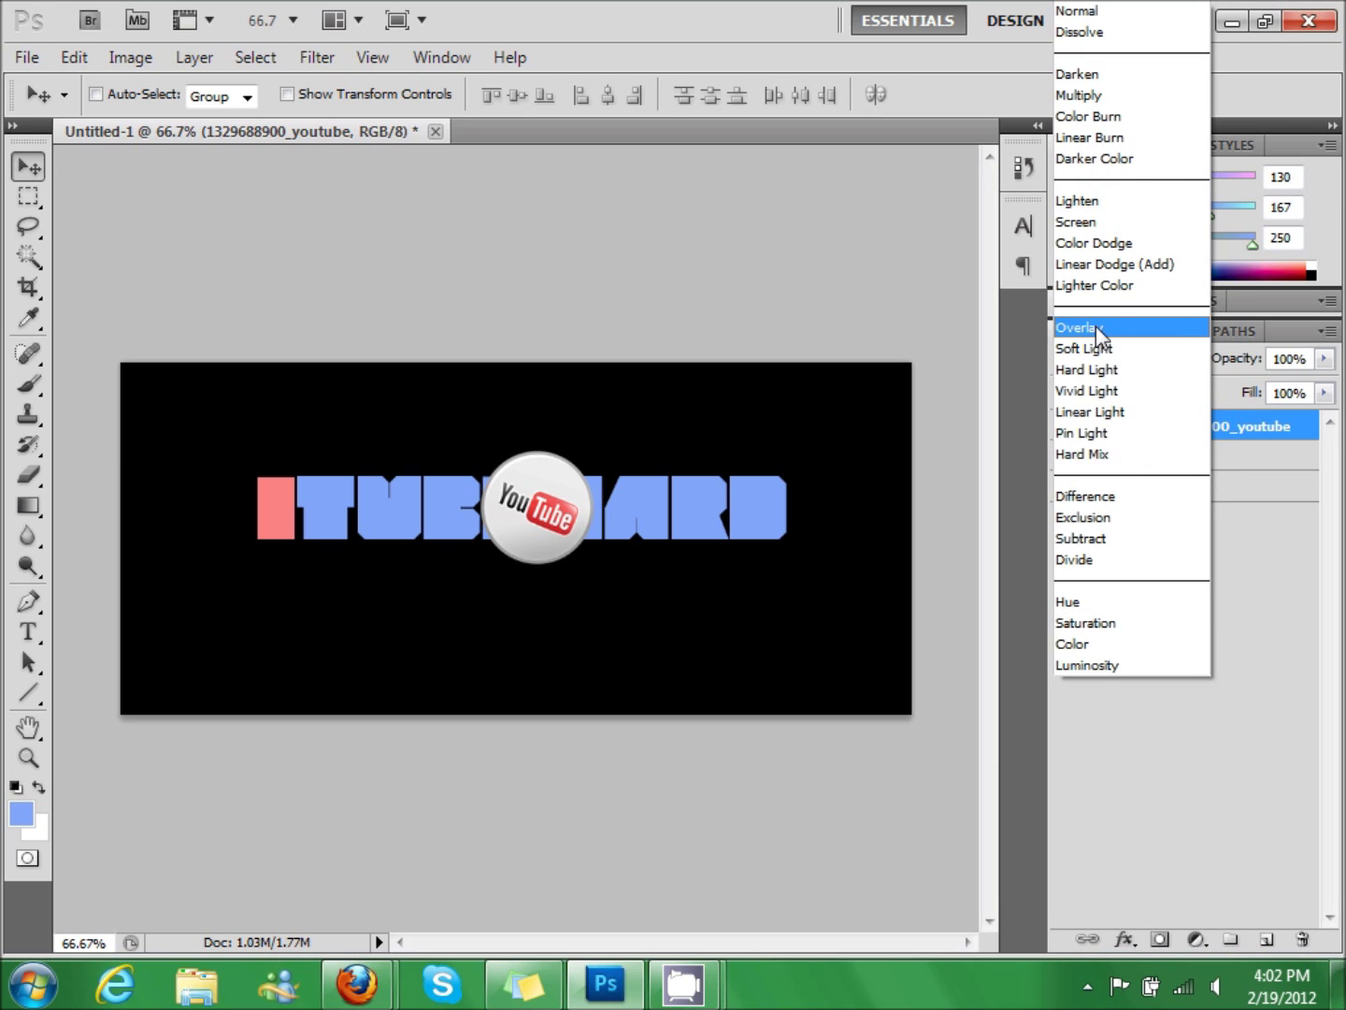
{"action": "left_click", "coordinate": [1096, 324]}
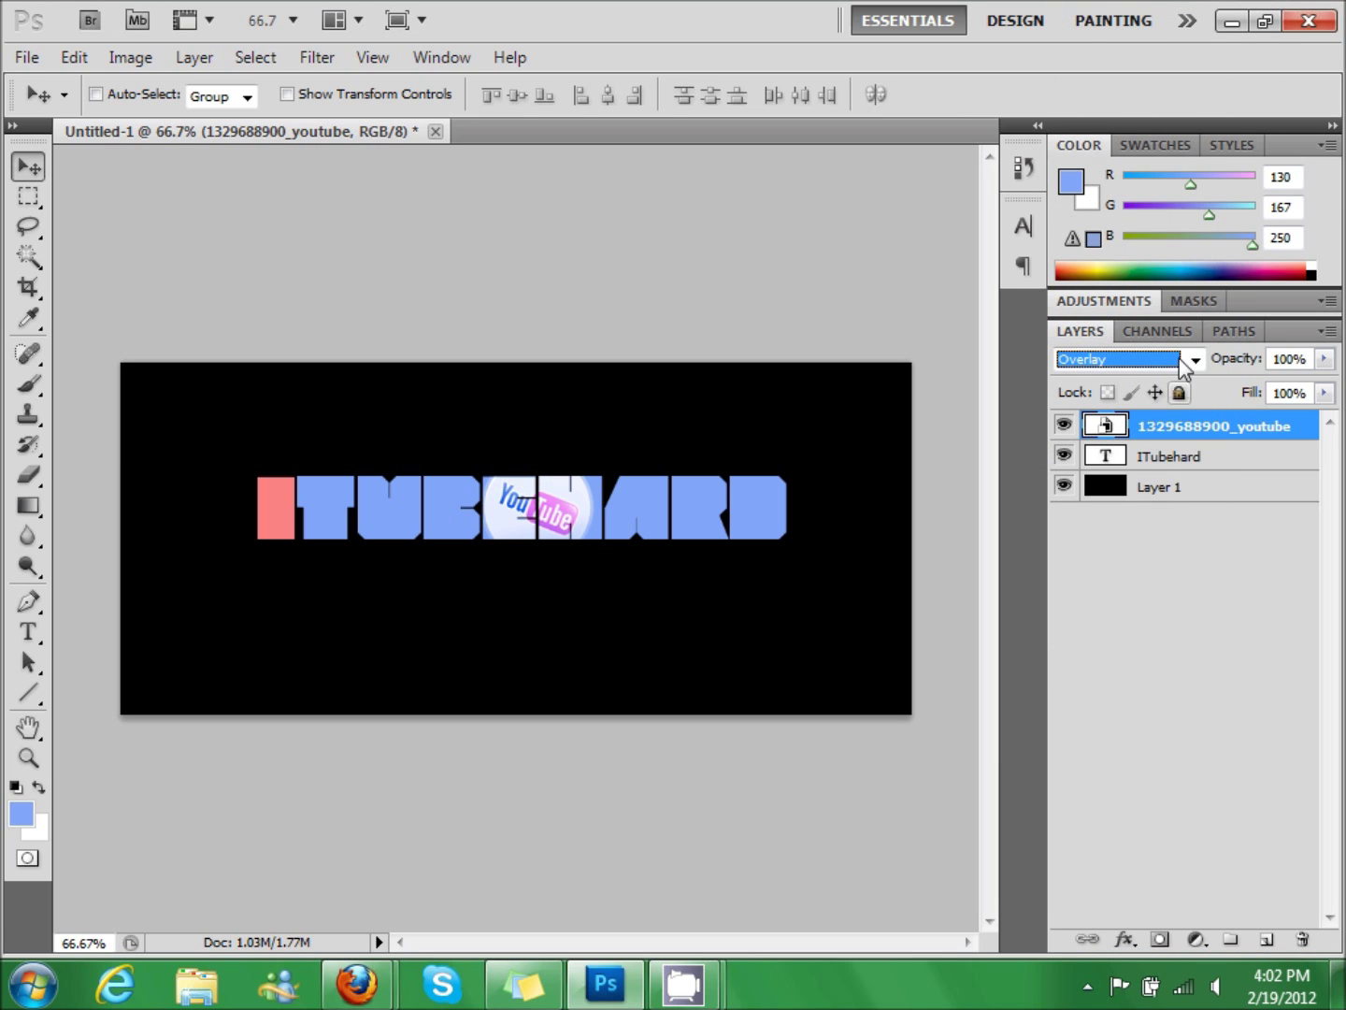
- Clip the YouTube icon to the ITubehard text and merge the two layers
{"action": "right_click", "coordinate": [1185, 425]}
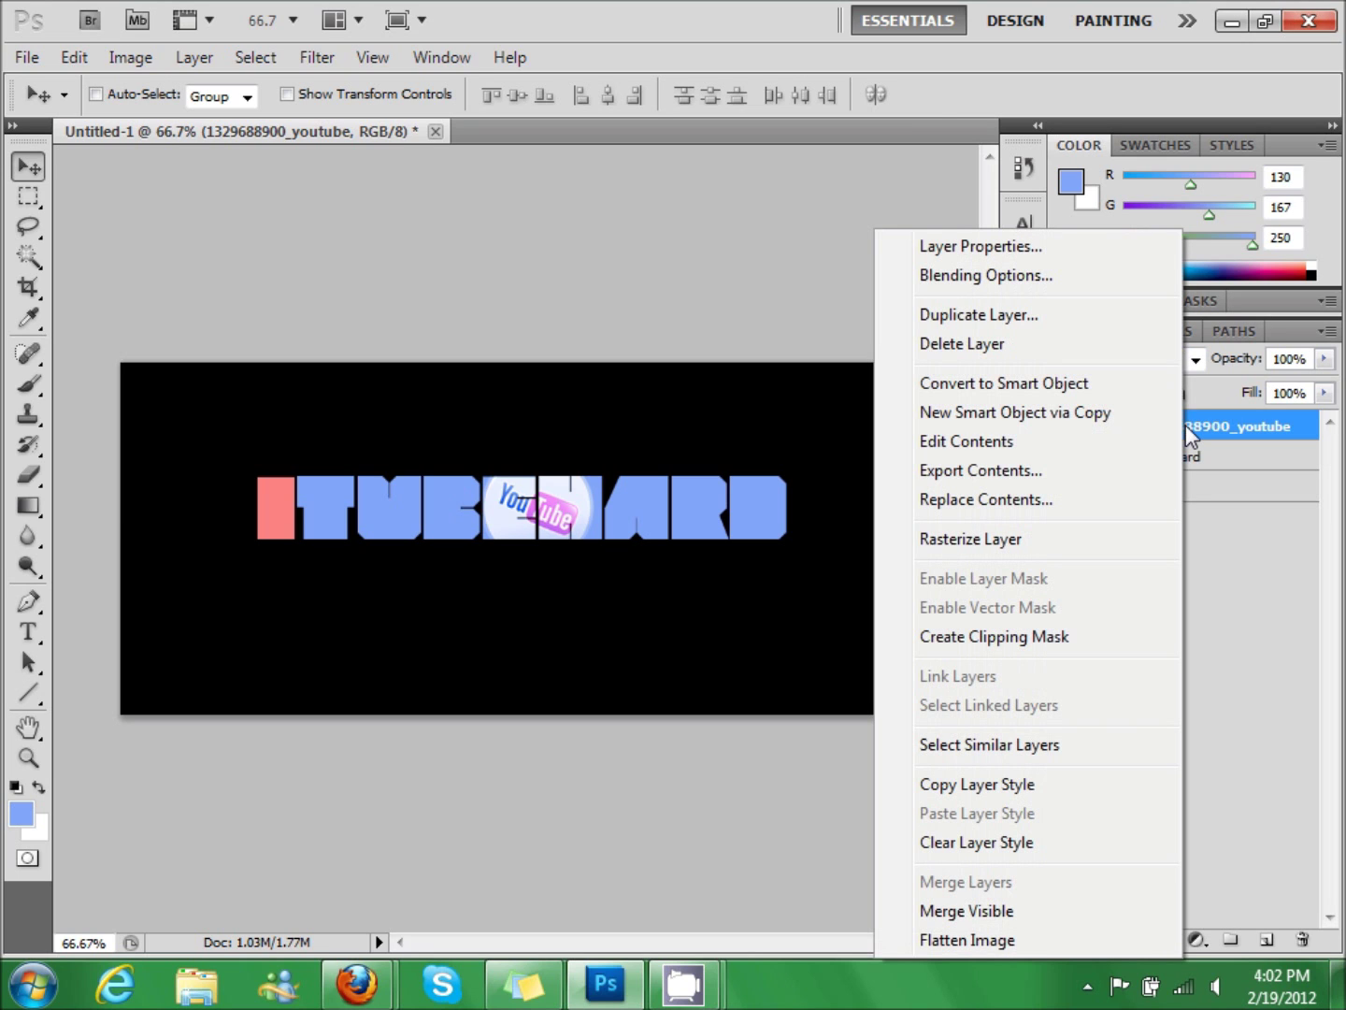
{"action": "left_click", "coordinate": [980, 640]}
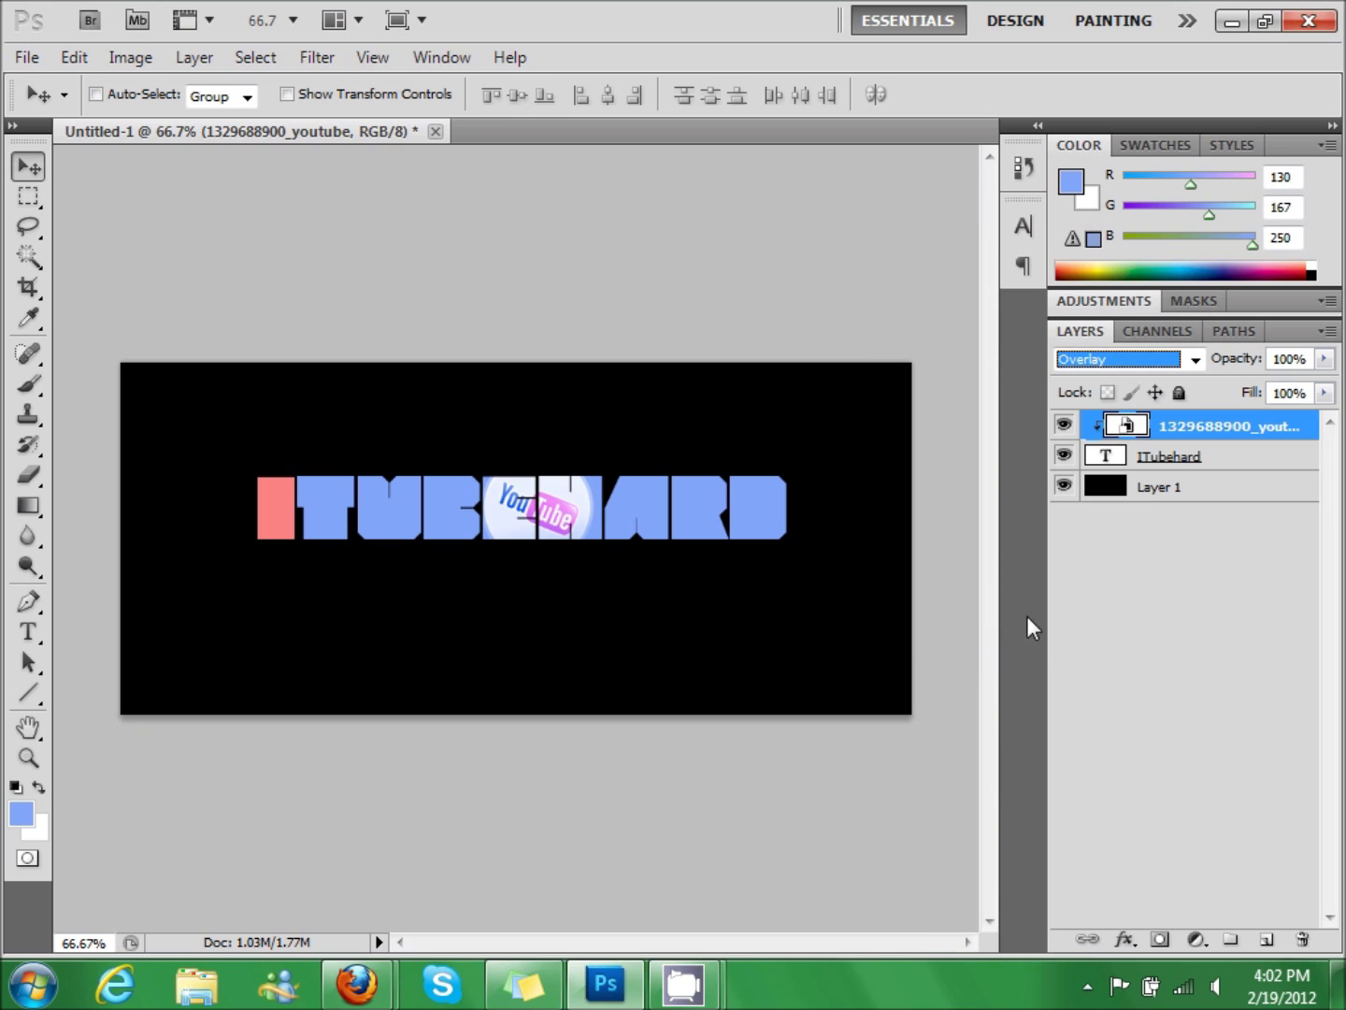
{"action": "left_click", "coordinate": [1255, 461], "text": "shift"}
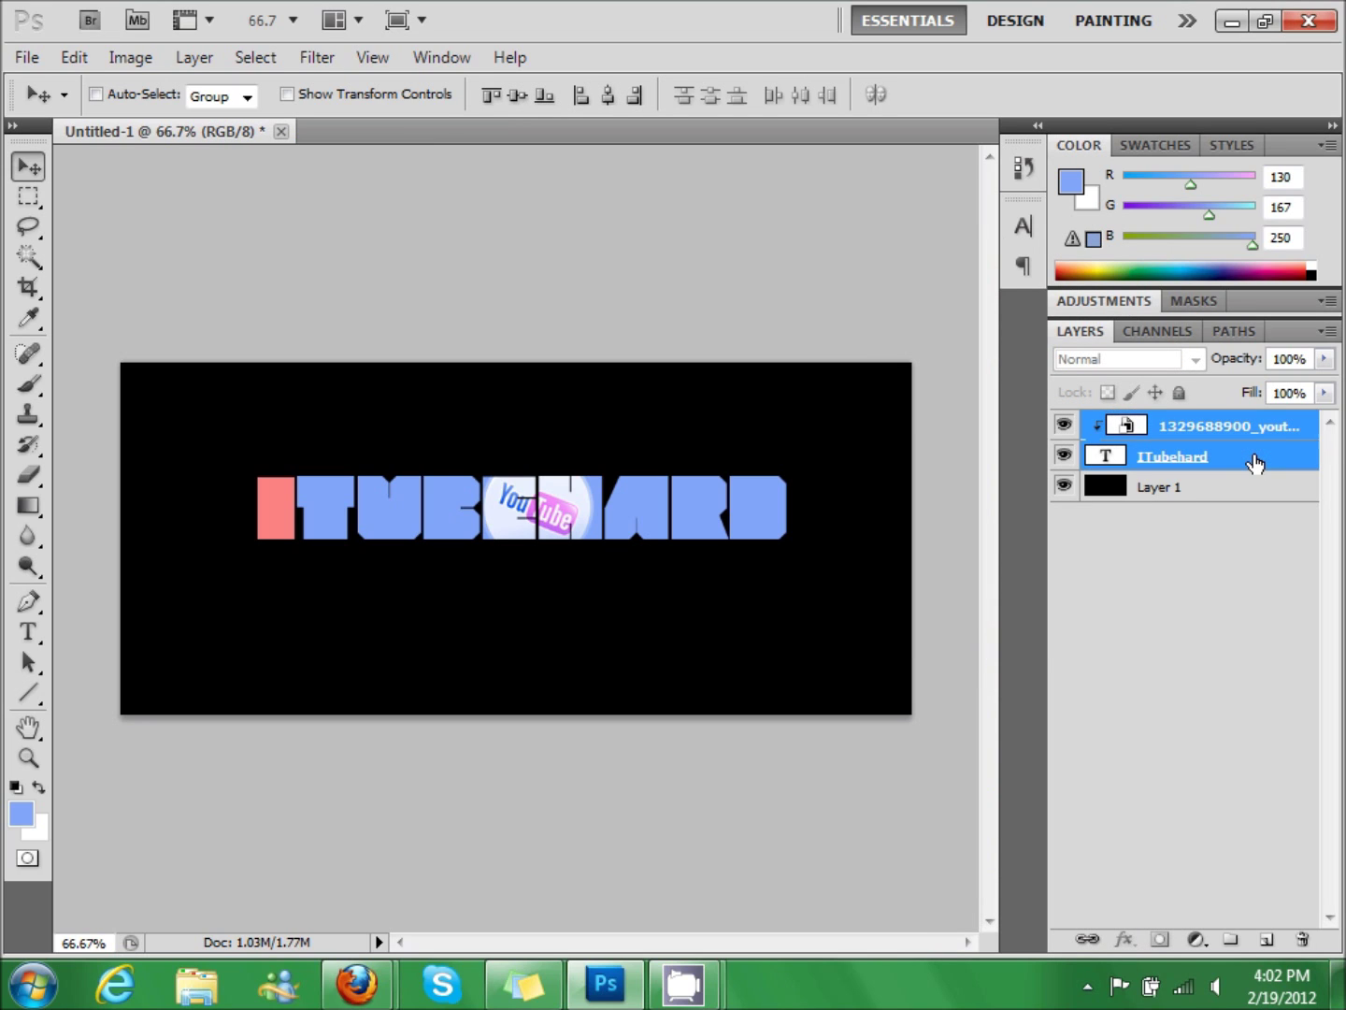
{"action": "key", "text": "ctrl+e"}
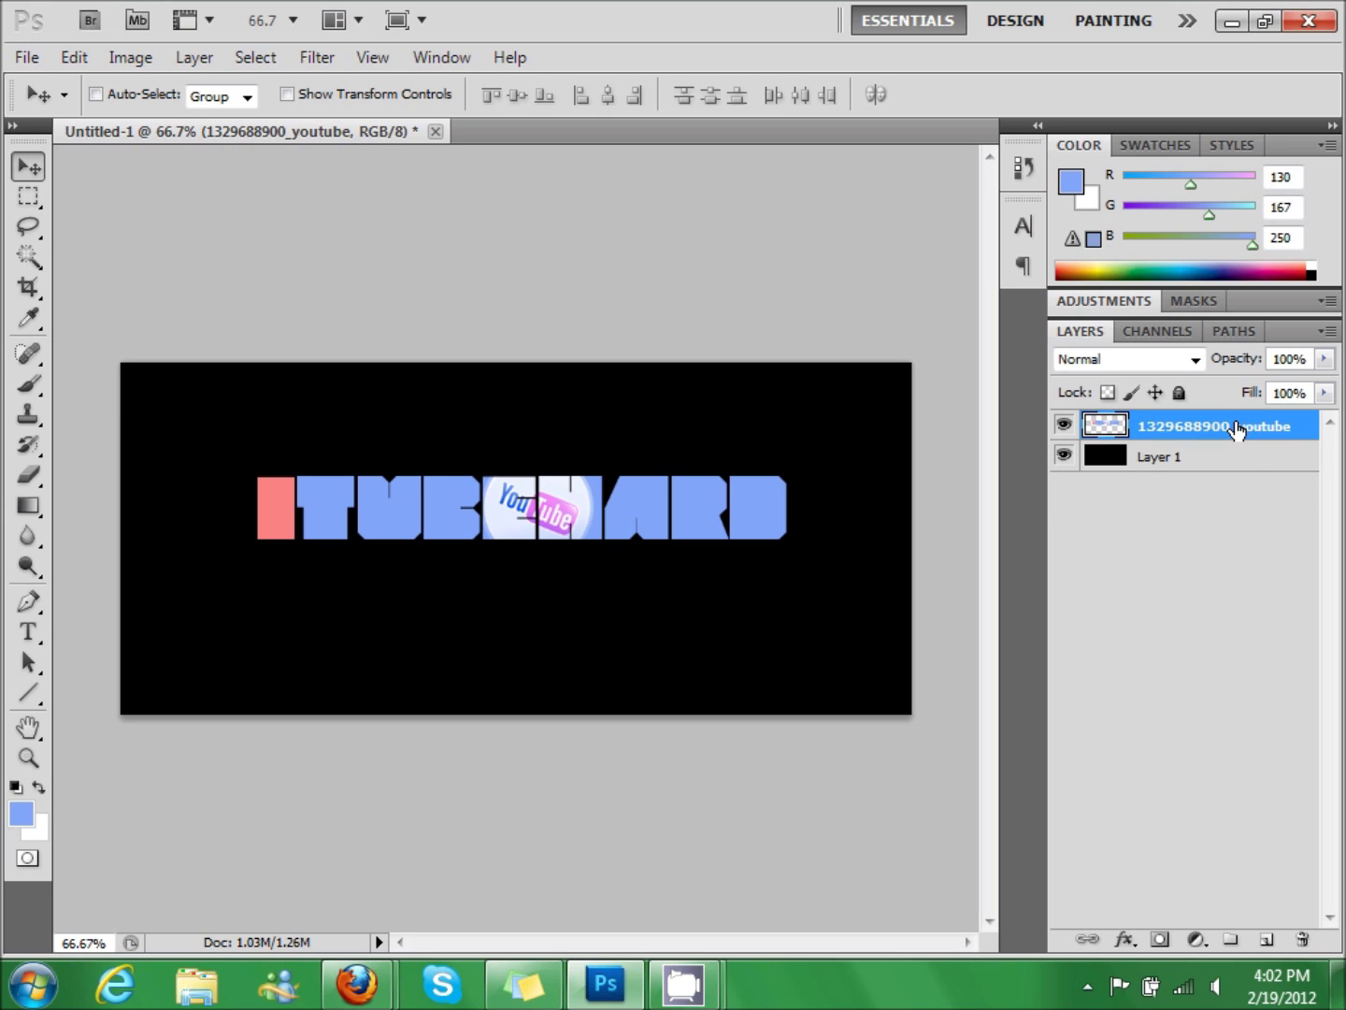
- Duplicate the merged layer, flip it vertically, and move it below the original
{"action": "key", "text": "ctrl+j"}
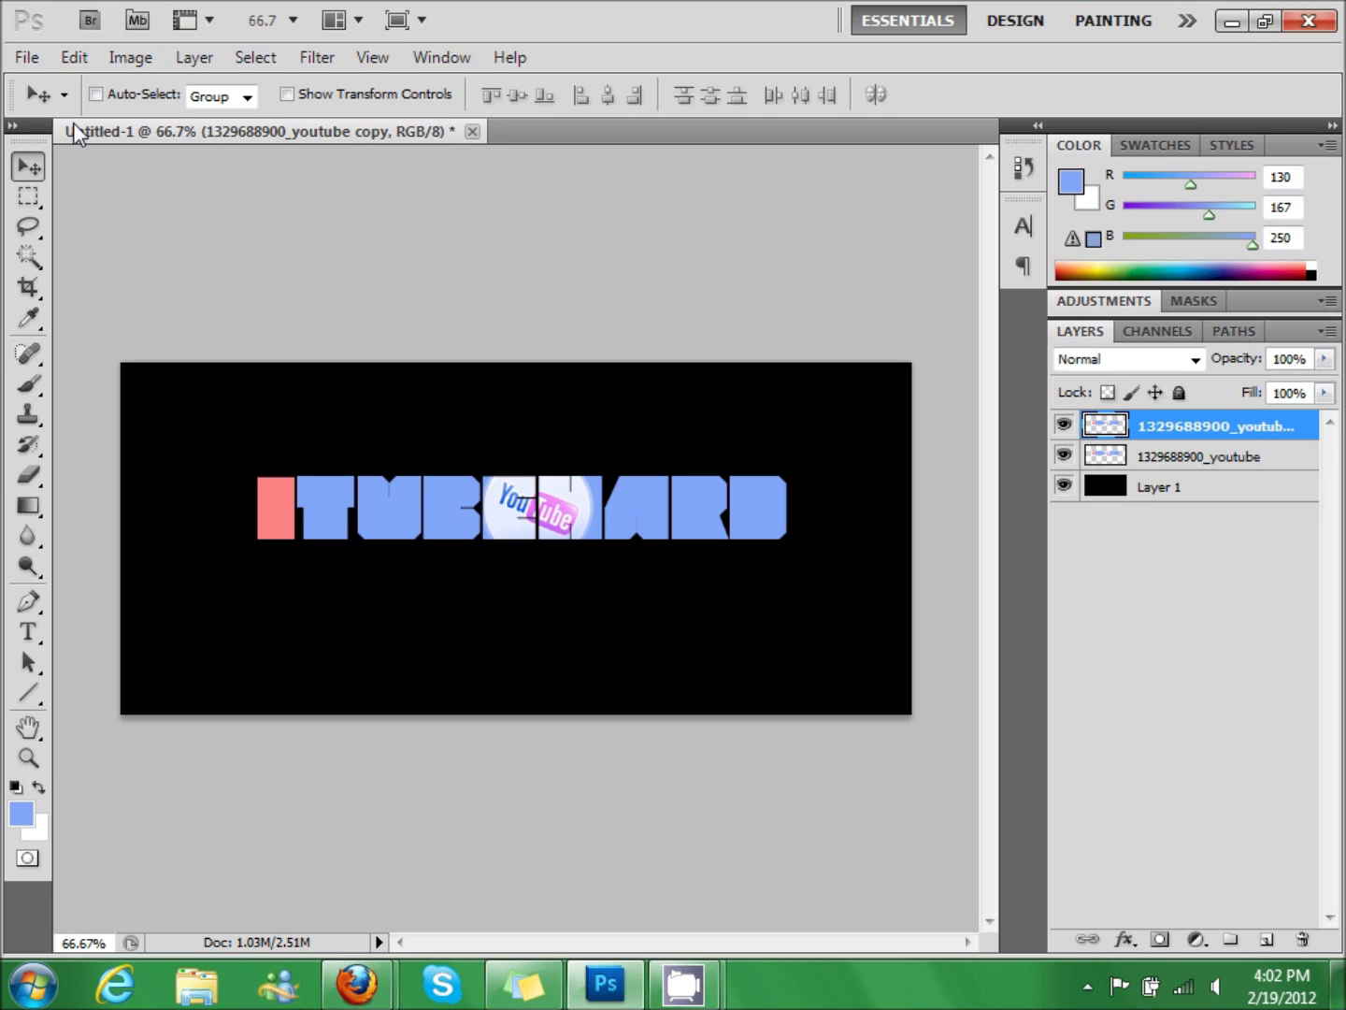
{"action": "left_click", "coordinate": [70, 58]}
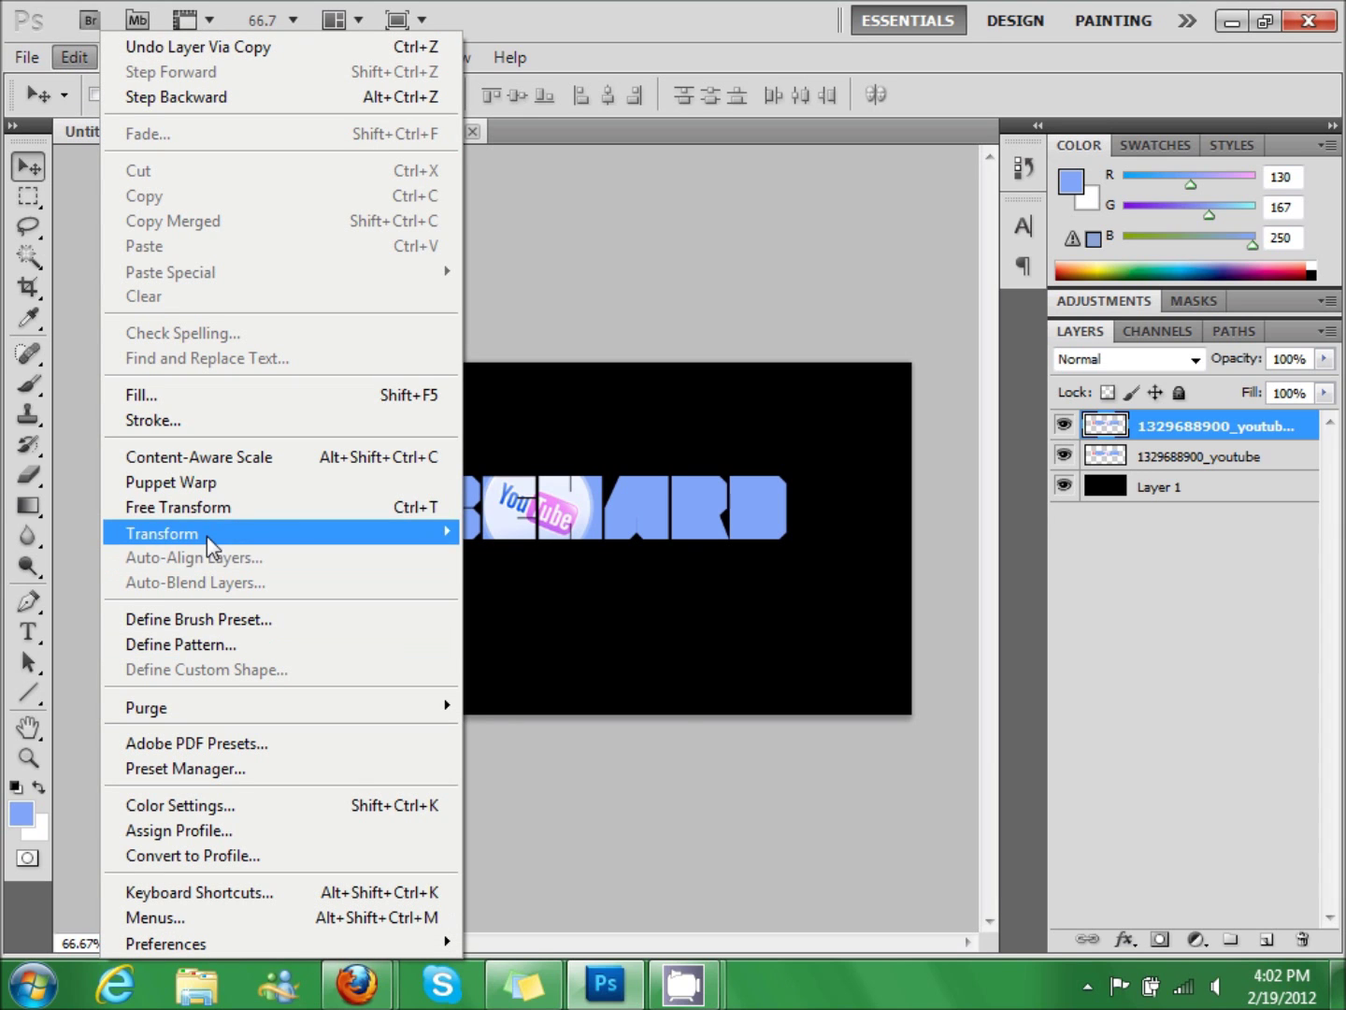
{"action": "mouse_move", "coordinate": [207, 536]}
{"action": "left_click", "coordinate": [552, 848]}
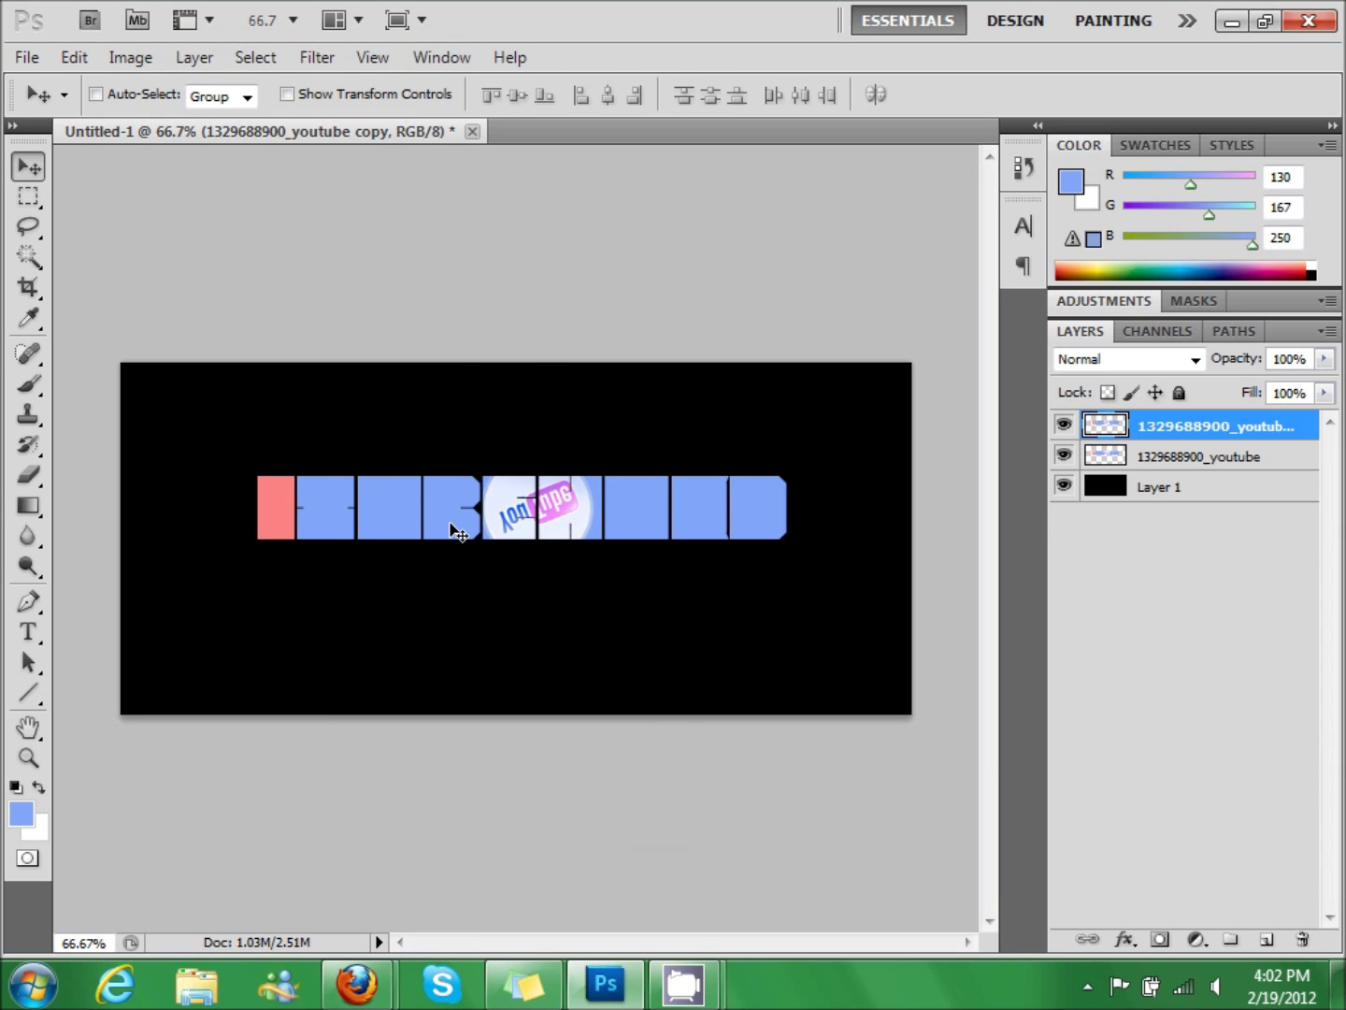
{"action": "left_click_drag", "start_coordinate": [449, 524], "coordinate": [435, 592]}
- Erase the flipped copy's lower part with a 174 px soft eraser, then select both text layers
{"action": "left_click", "coordinate": [28, 476]}
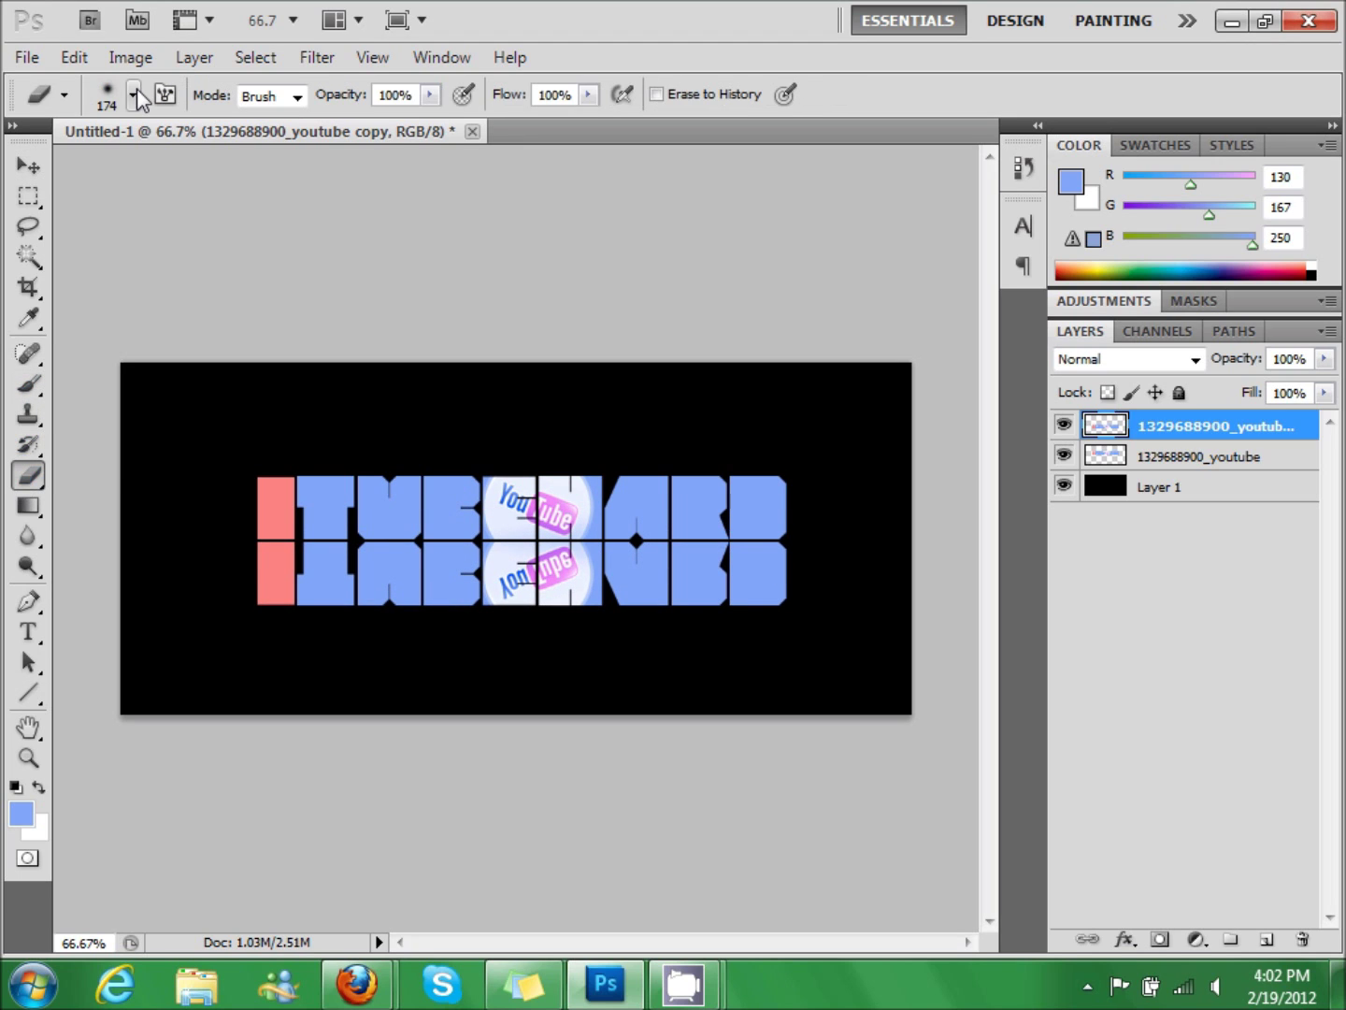
{"action": "left_click", "coordinate": [135, 95]}
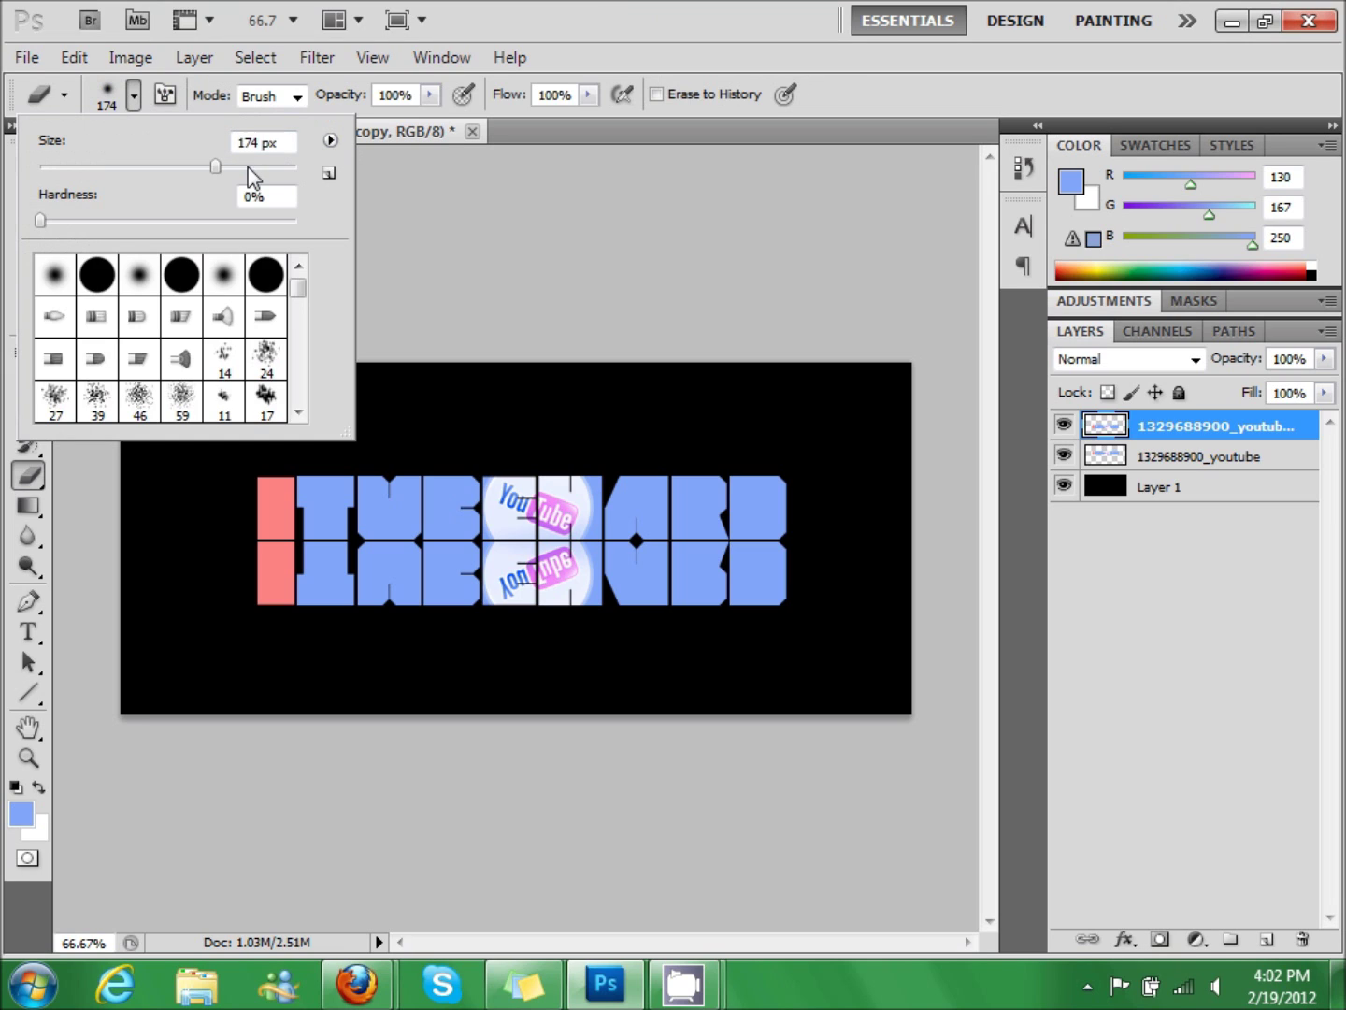
{"action": "left_click", "coordinate": [32, 480]}
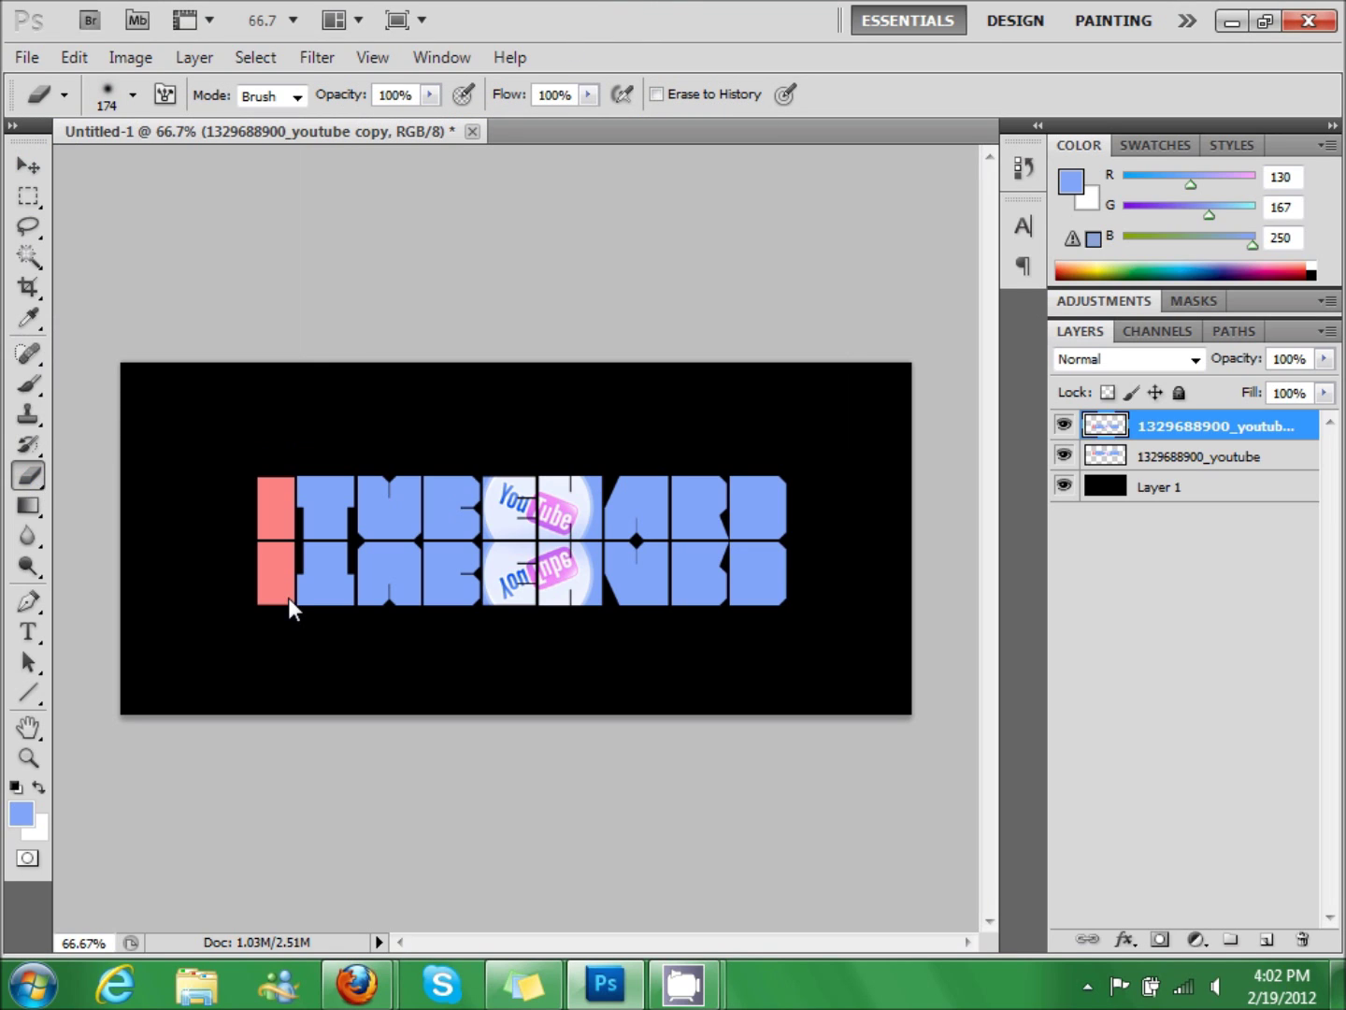
{"action": "left_click", "coordinate": [273, 640]}
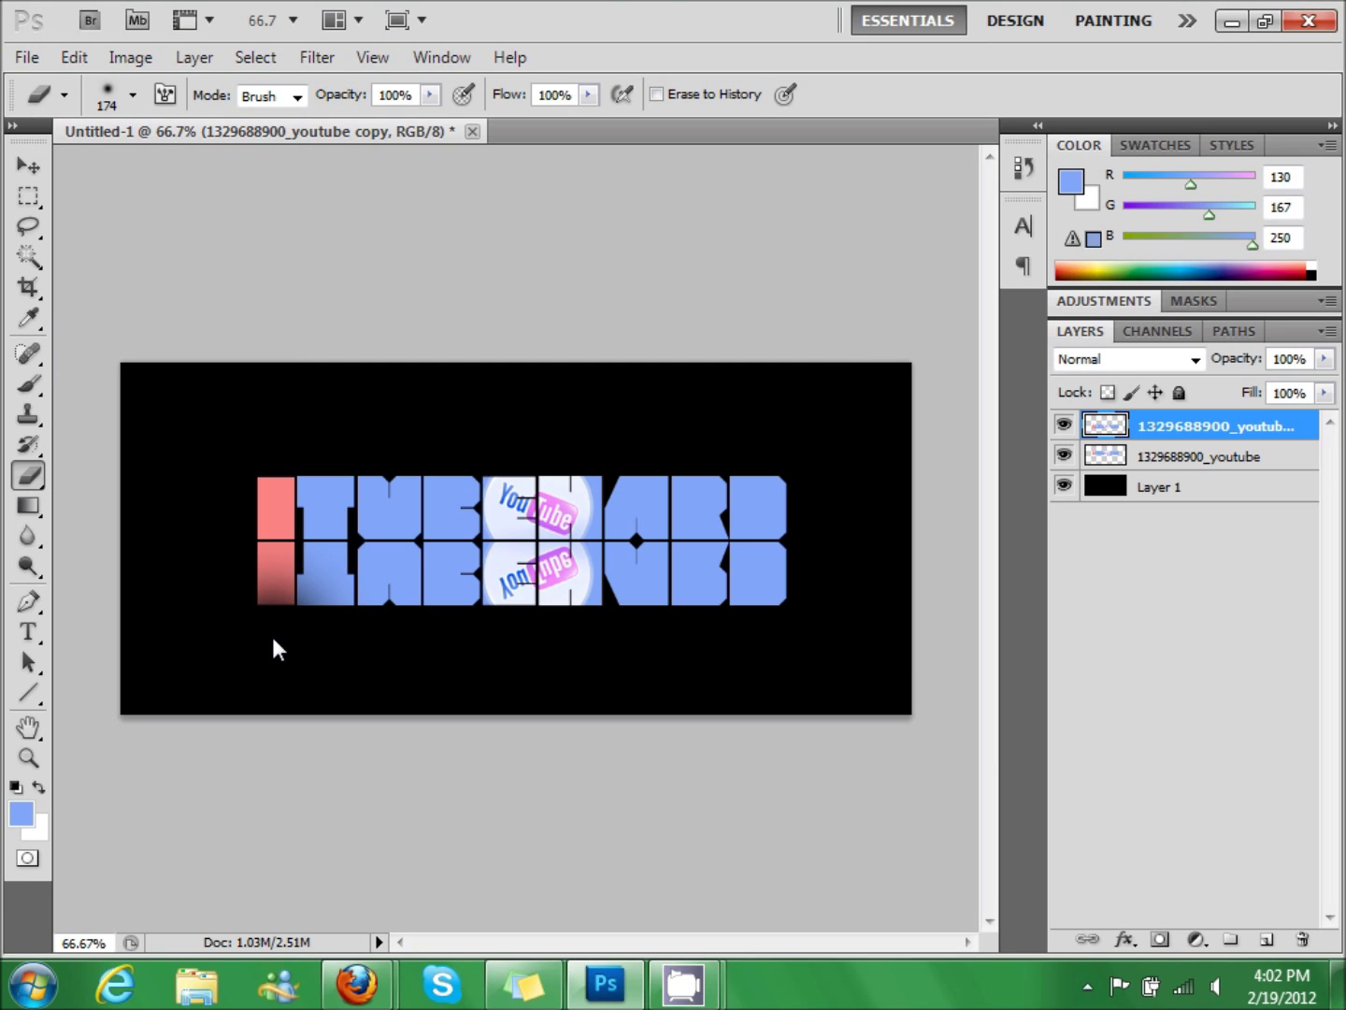
{"action": "mouse_move", "coordinate": [273, 646]}
{"action": "left_mouse_down"}
{"action": "mouse_move", "coordinate": [708, 639]}
{"action": "mouse_move", "coordinate": [598, 621]}
{"action": "left_mouse_up"}
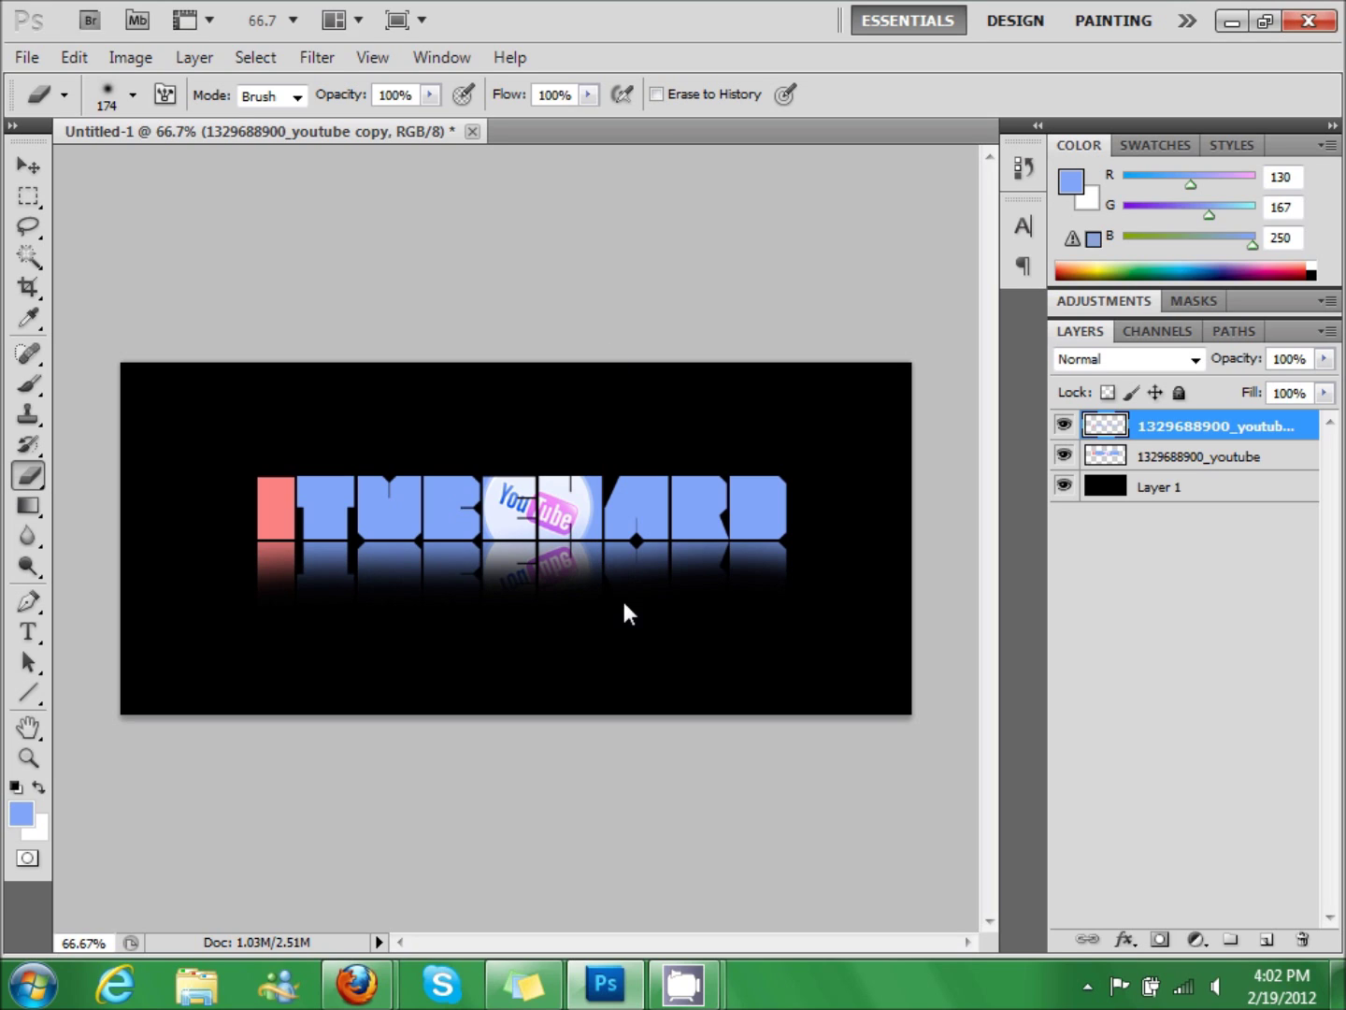
{"action": "left_click_drag", "start_coordinate": [721, 637], "coordinate": [850, 619]}
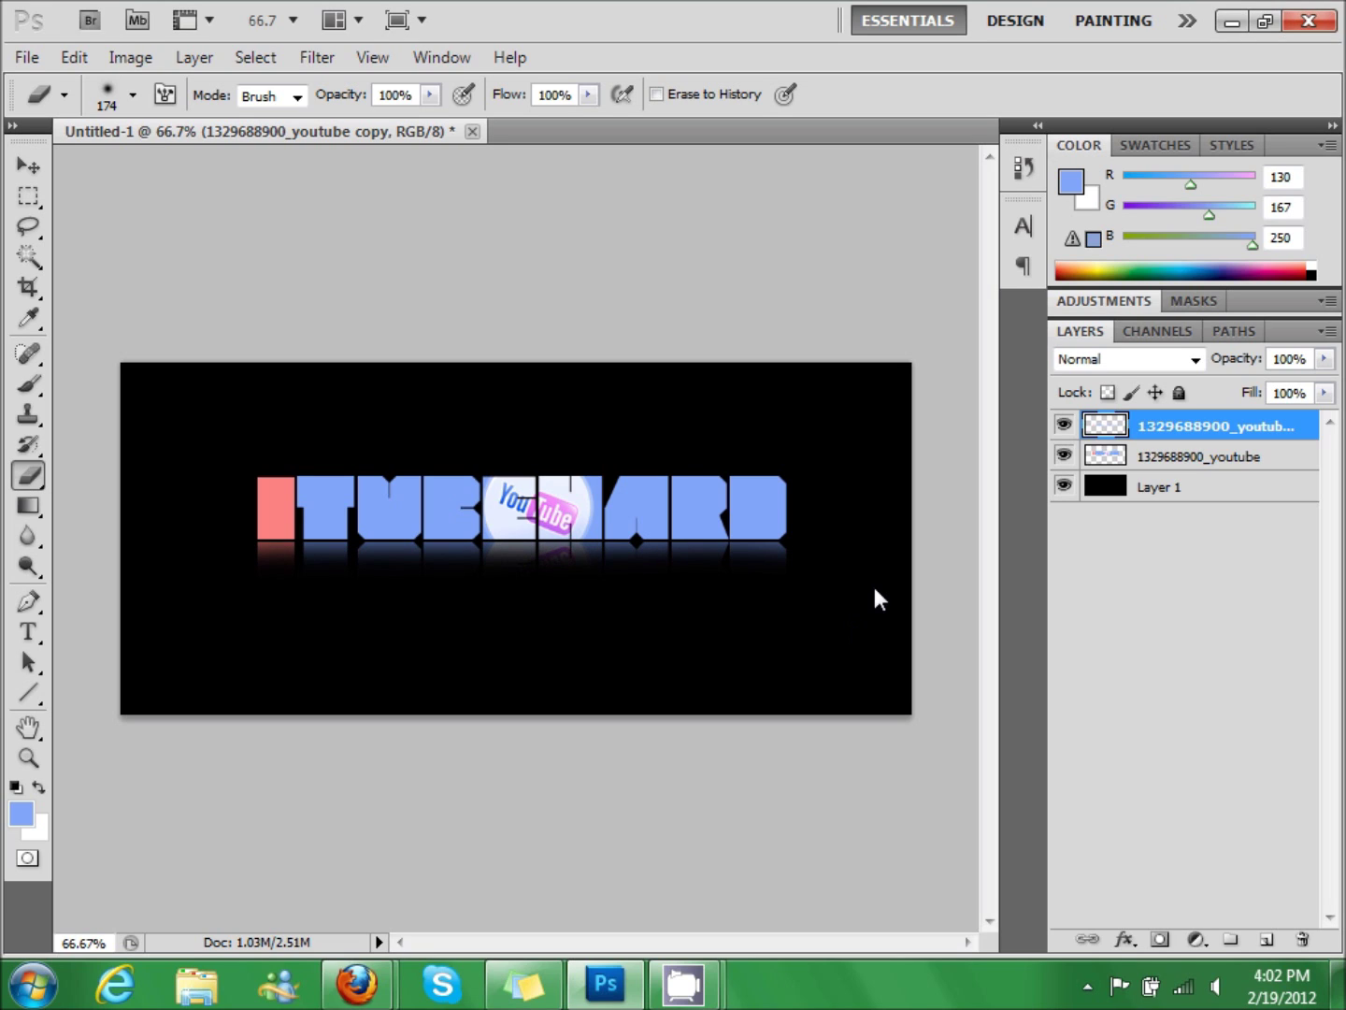
{"action": "key", "text": "alt+shift+bracketleft"}
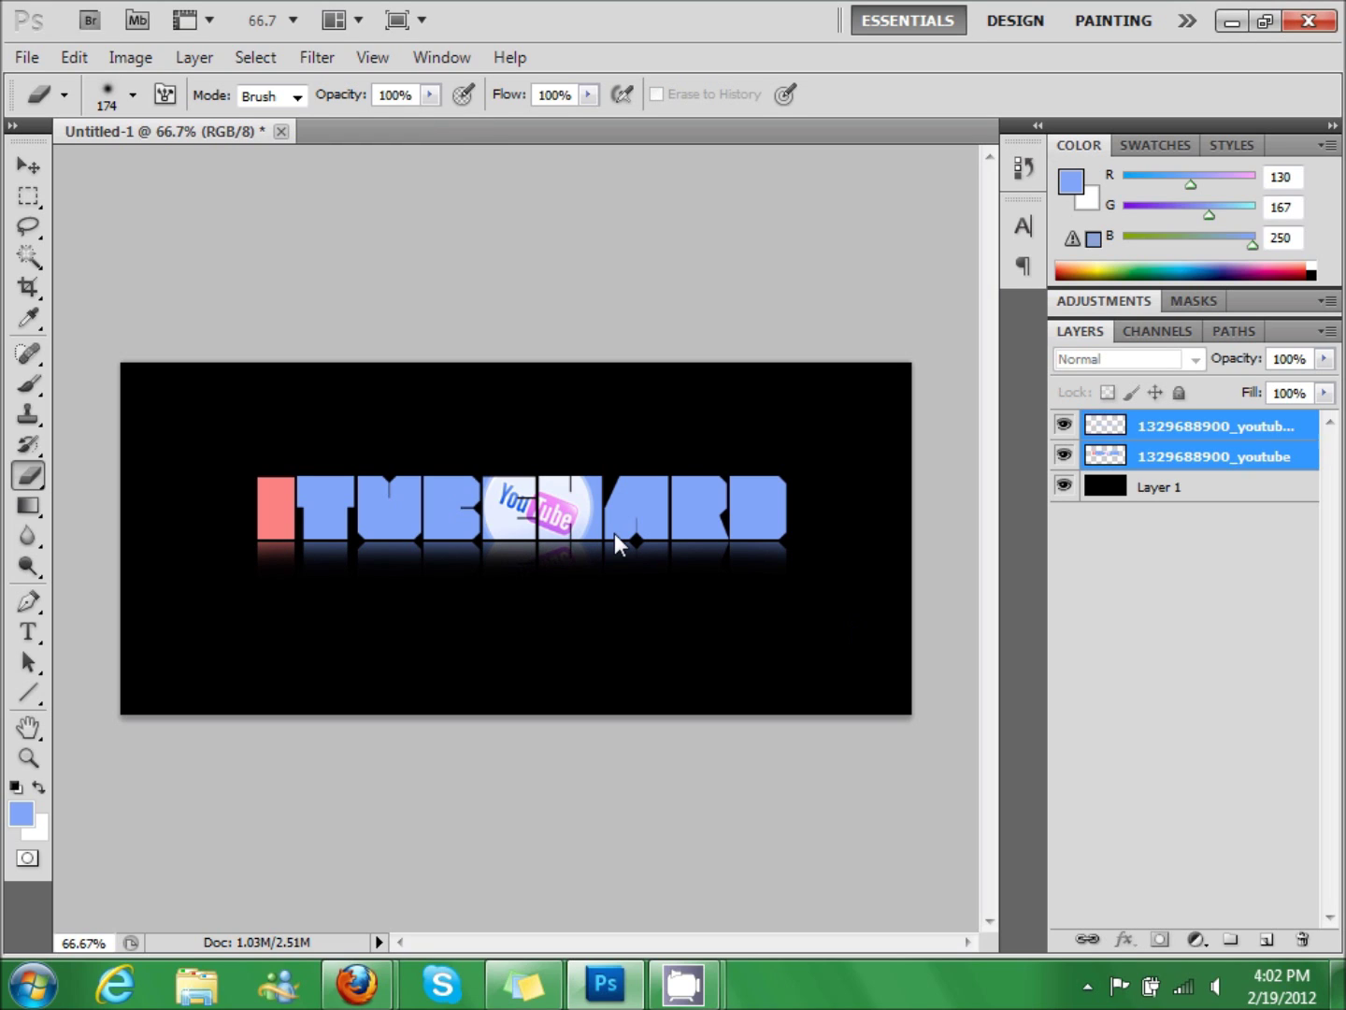
- Nudge the text and reflection down slightly, then choose the star sparkle brush at 33 px
{"action": "key", "text": "v"}
{"action": "left_click_drag", "start_coordinate": [467, 515], "coordinate": [474, 527]}
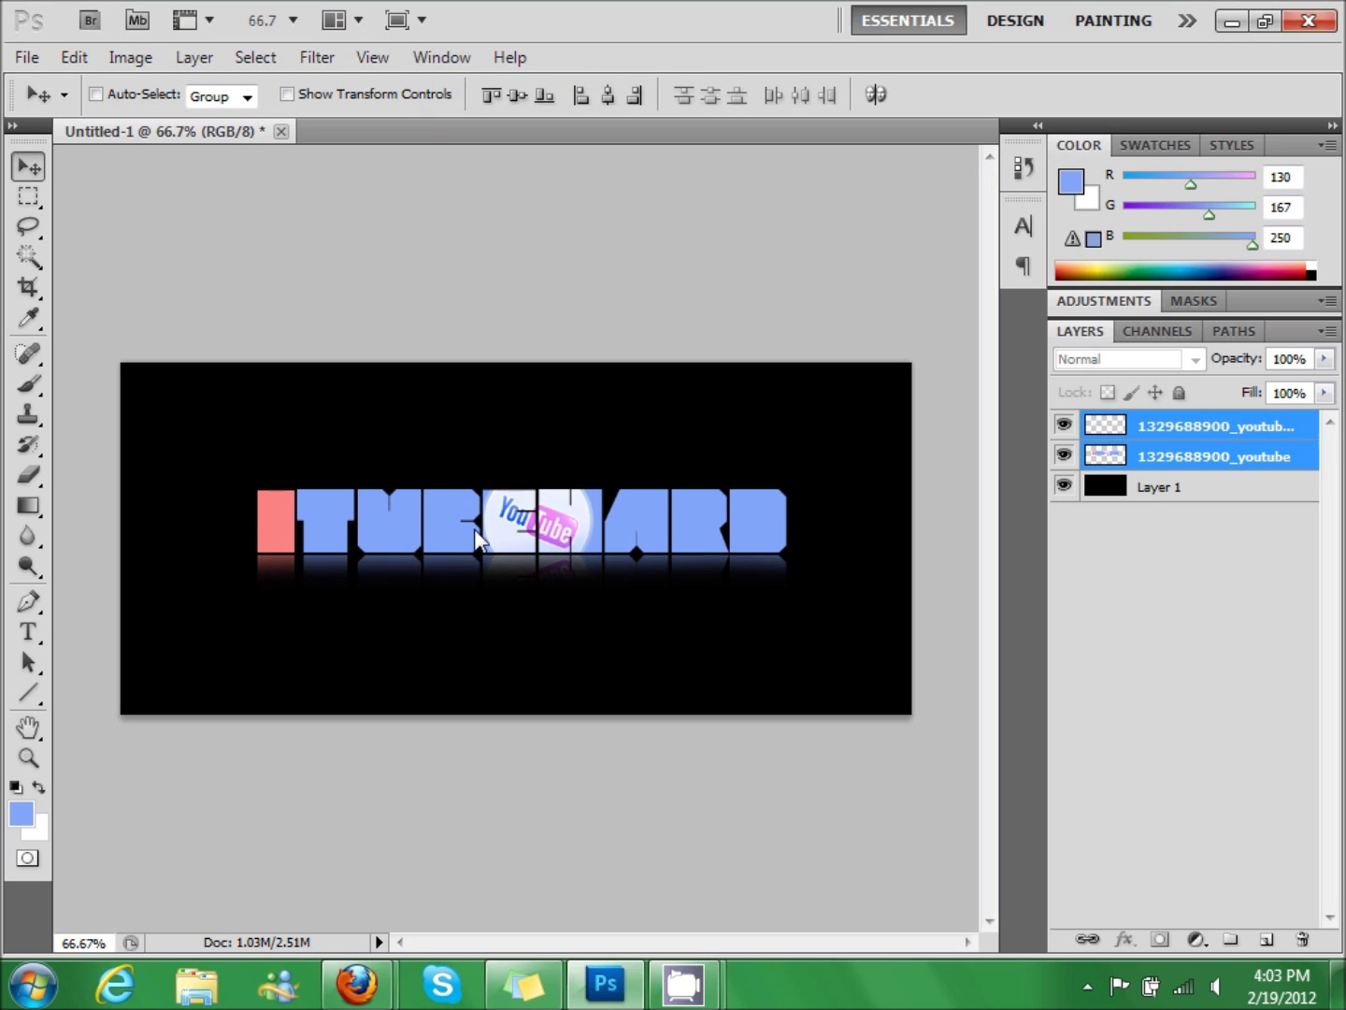
{"action": "left_click", "coordinate": [28, 382]}
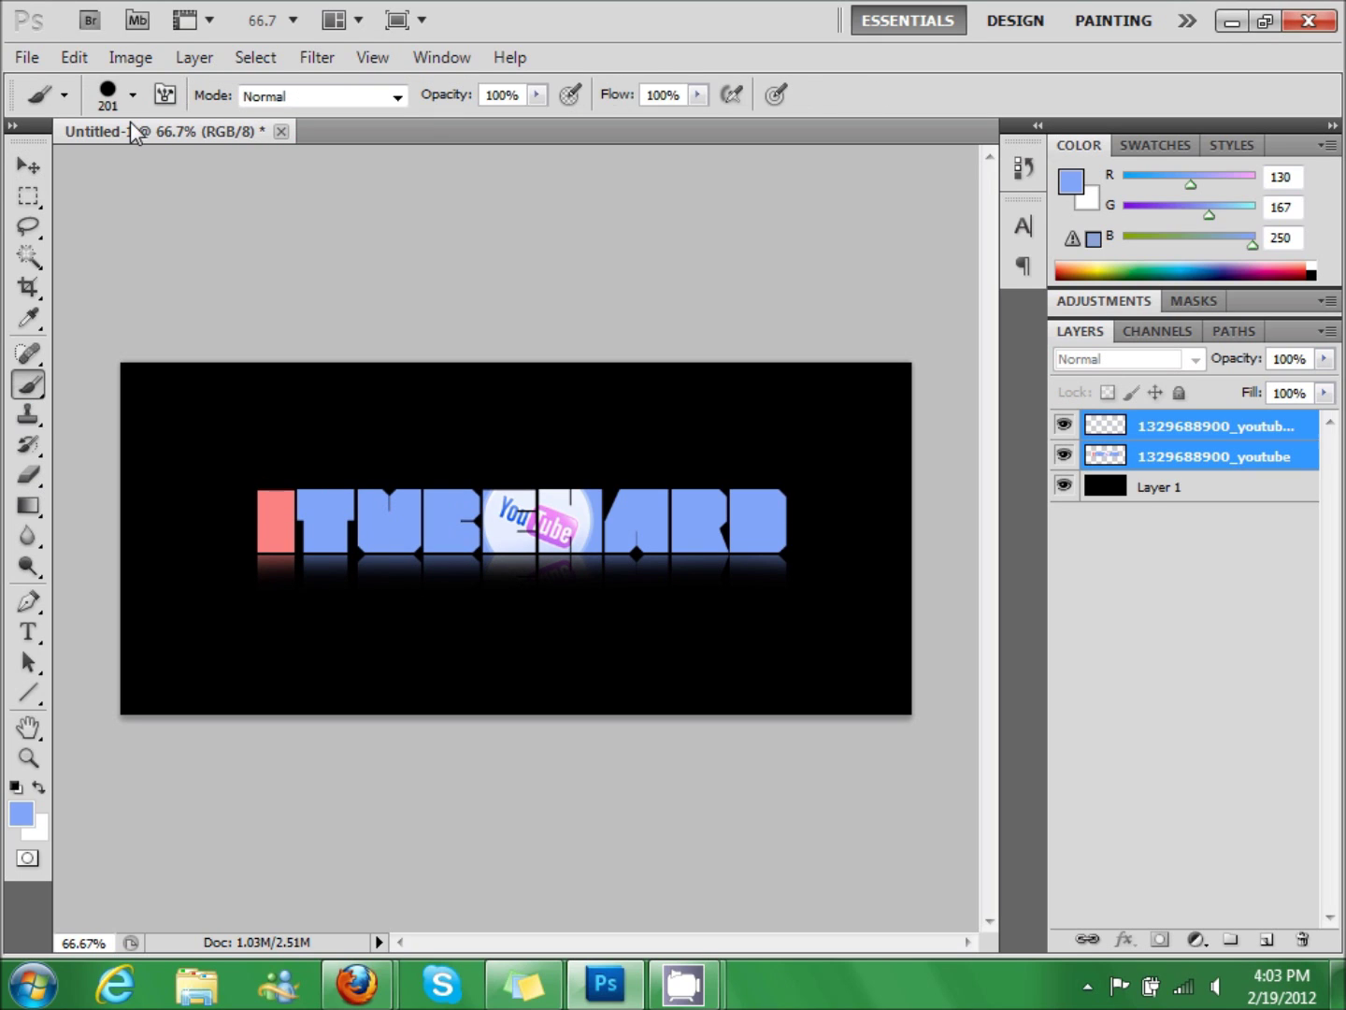
{"action": "left_click", "coordinate": [133, 94]}
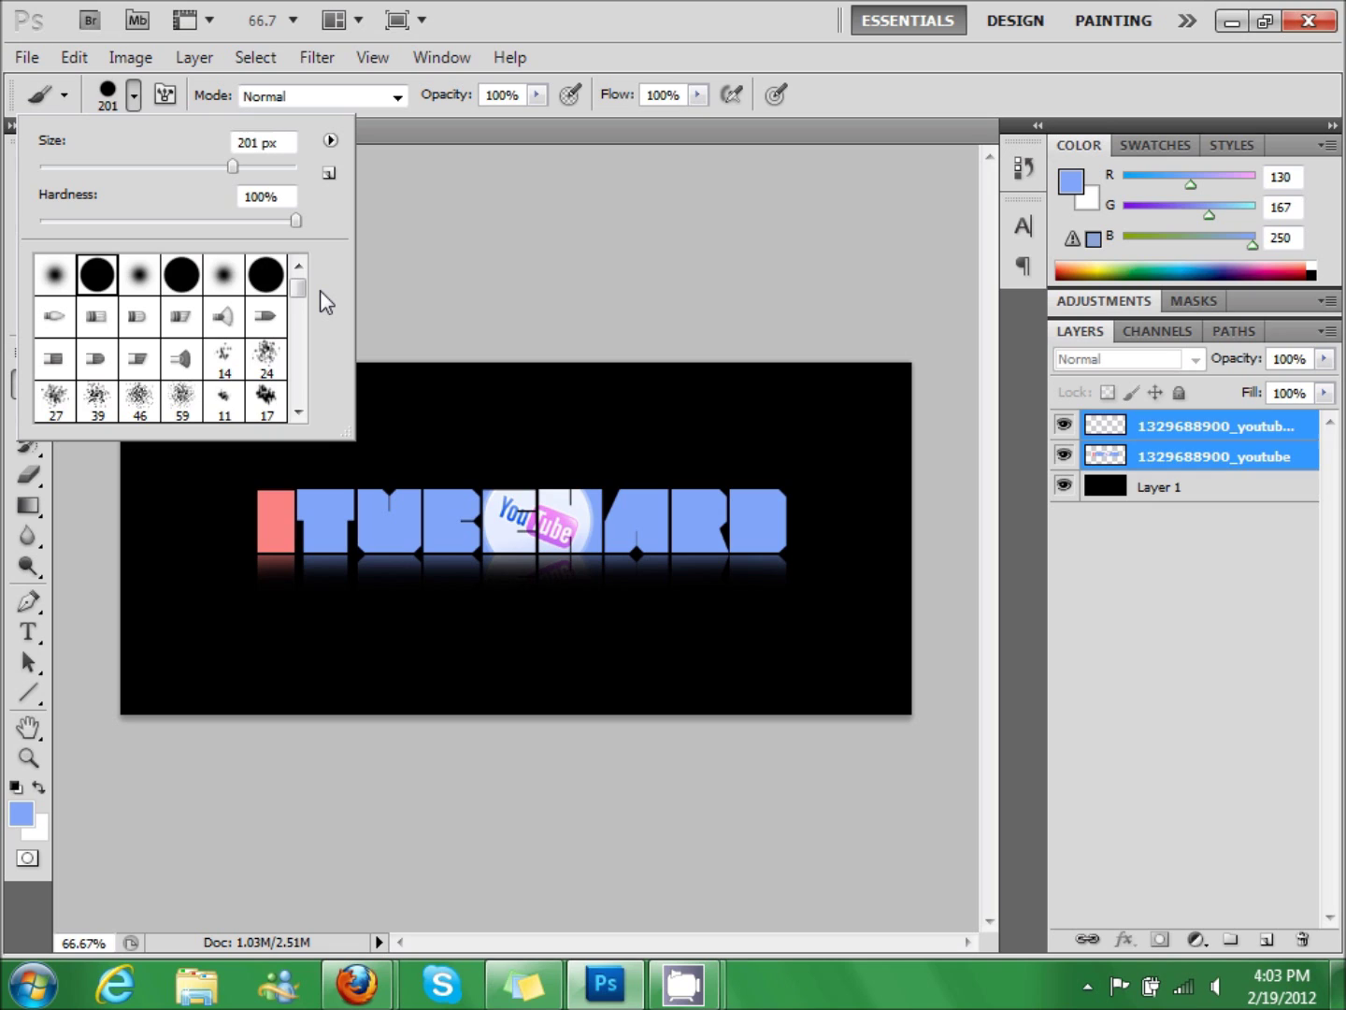
{"action": "scroll", "coordinate": [301, 304], "scroll_direction": "down", "scroll_amount": 2}
{"action": "left_click_drag", "start_coordinate": [298, 297], "coordinate": [300, 378]}
{"action": "left_click", "coordinate": [98, 339]}
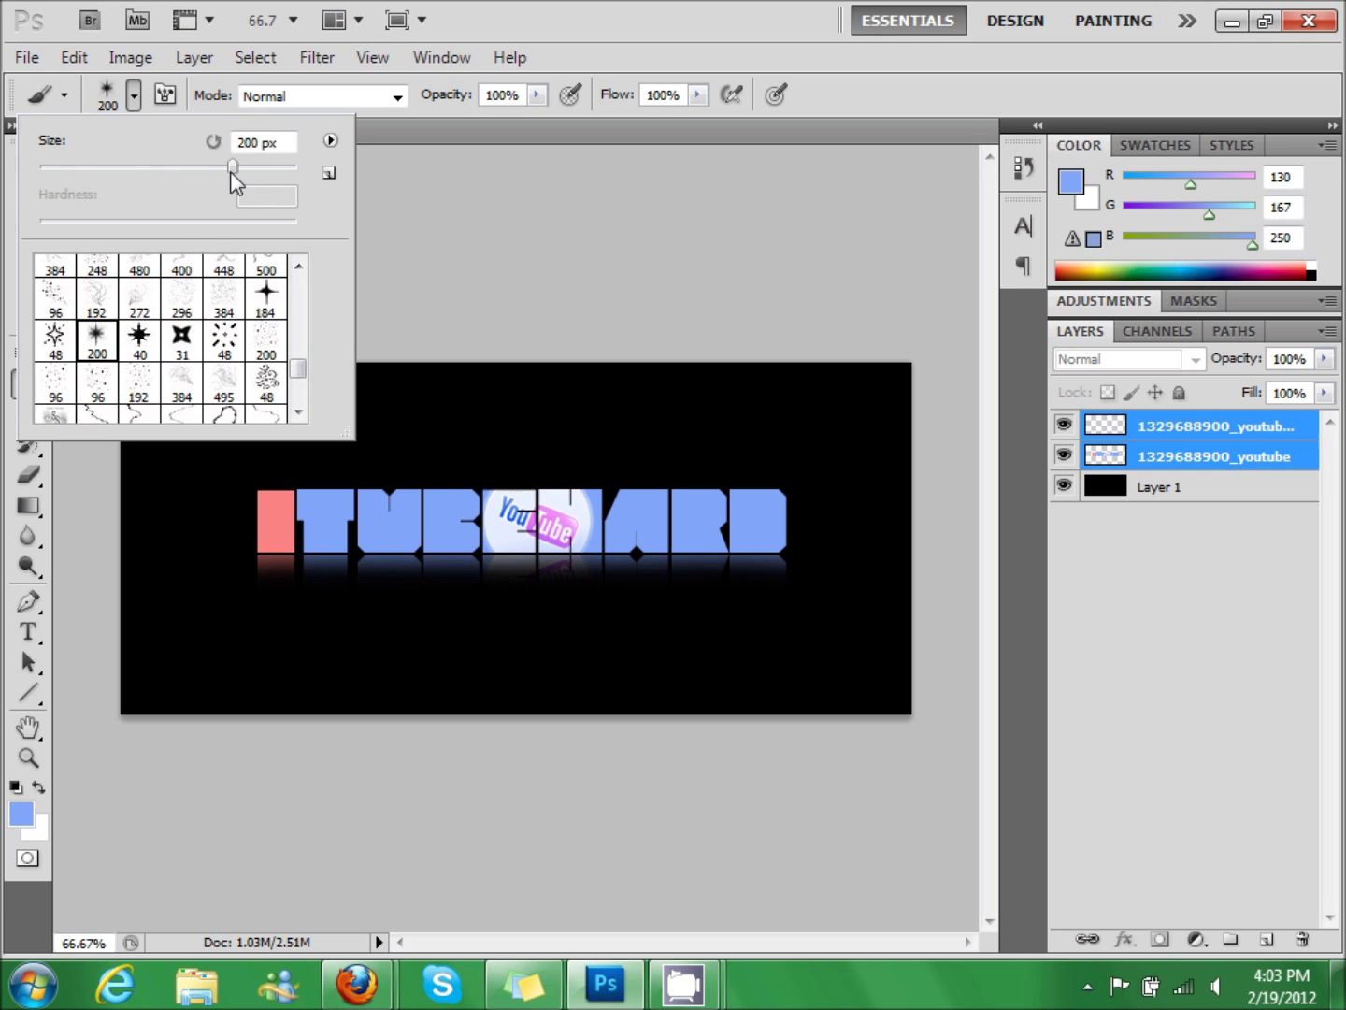
{"action": "mouse_move", "coordinate": [231, 166]}
{"action": "left_mouse_down"}
{"action": "mouse_move", "coordinate": [69, 174]}
{"action": "mouse_move", "coordinate": [84, 179]}
{"action": "left_mouse_up"}
{"action": "left_click", "coordinate": [436, 11]}
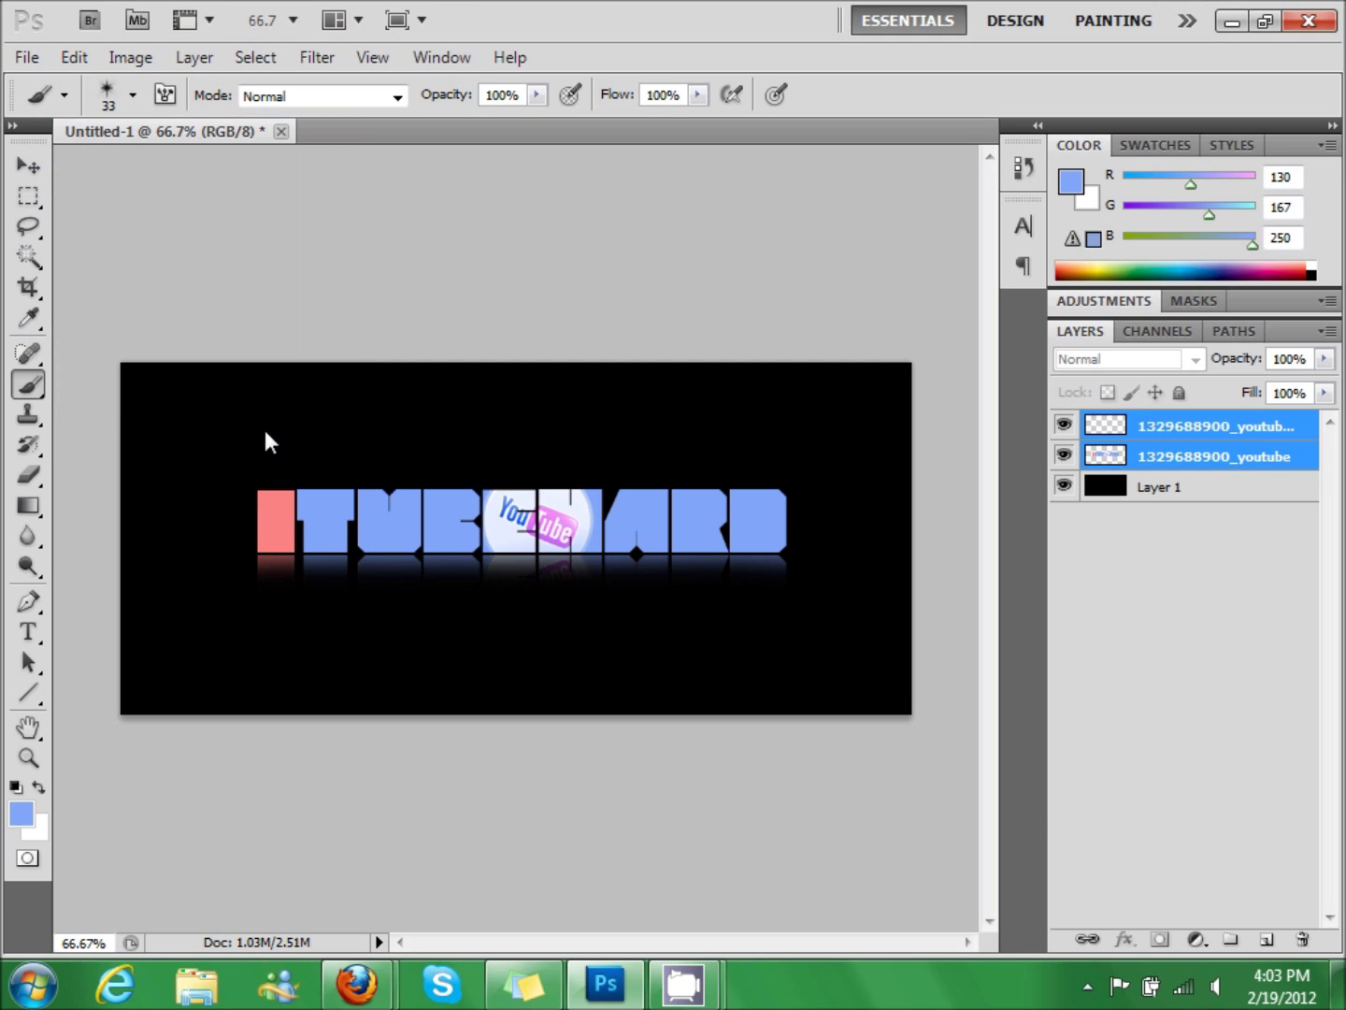
- On a new layer, paint a white star sparkle at the pink I's top-left corner
{"action": "left_click", "coordinate": [1267, 937]}
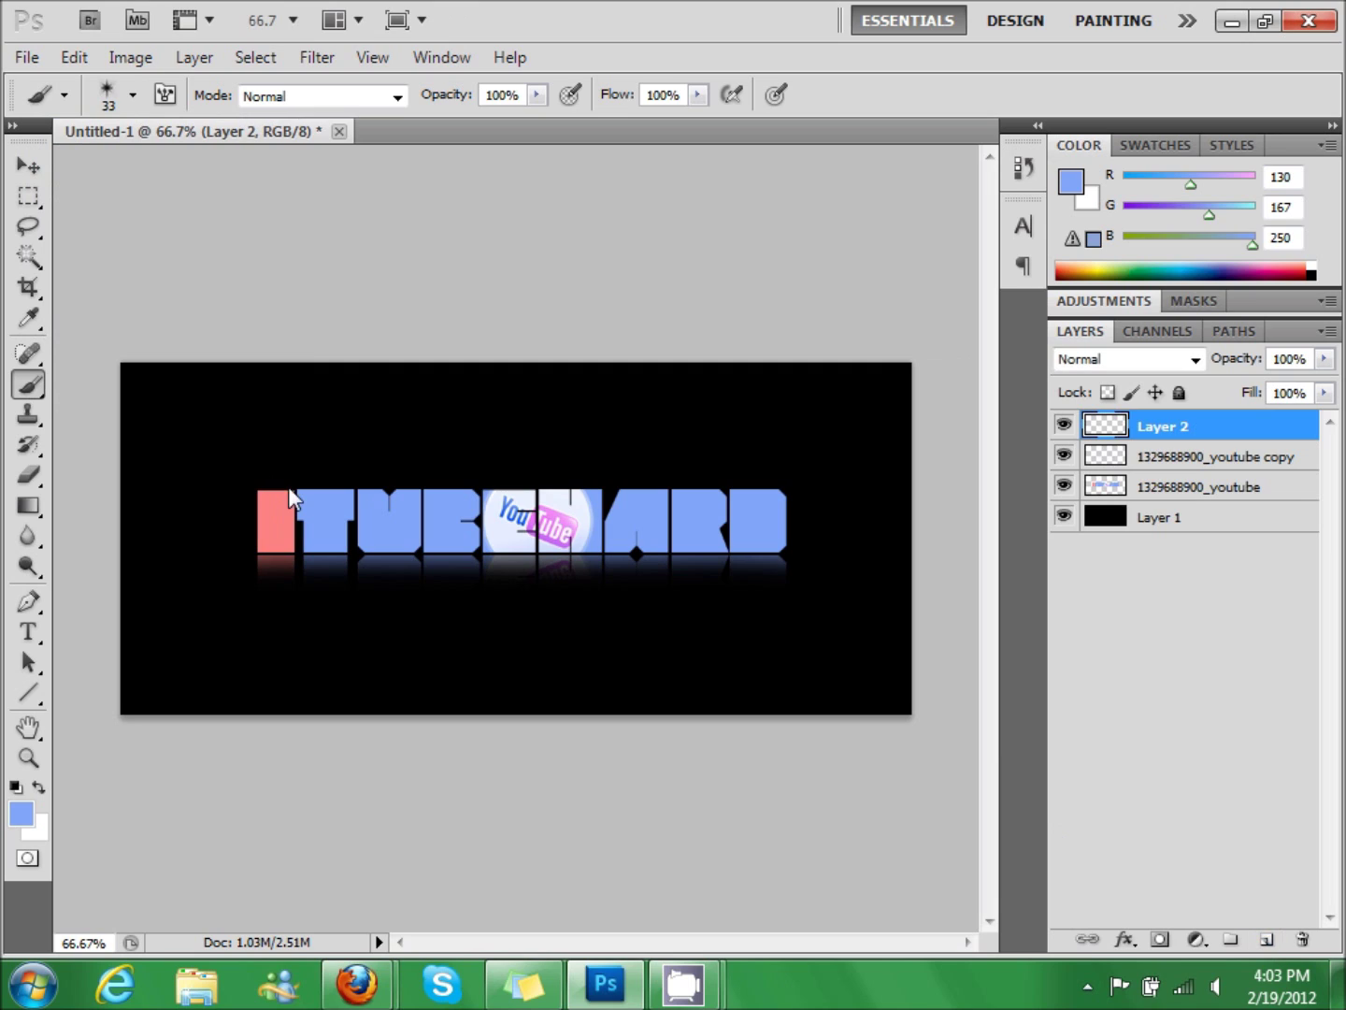
{"action": "left_click", "coordinate": [39, 788]}
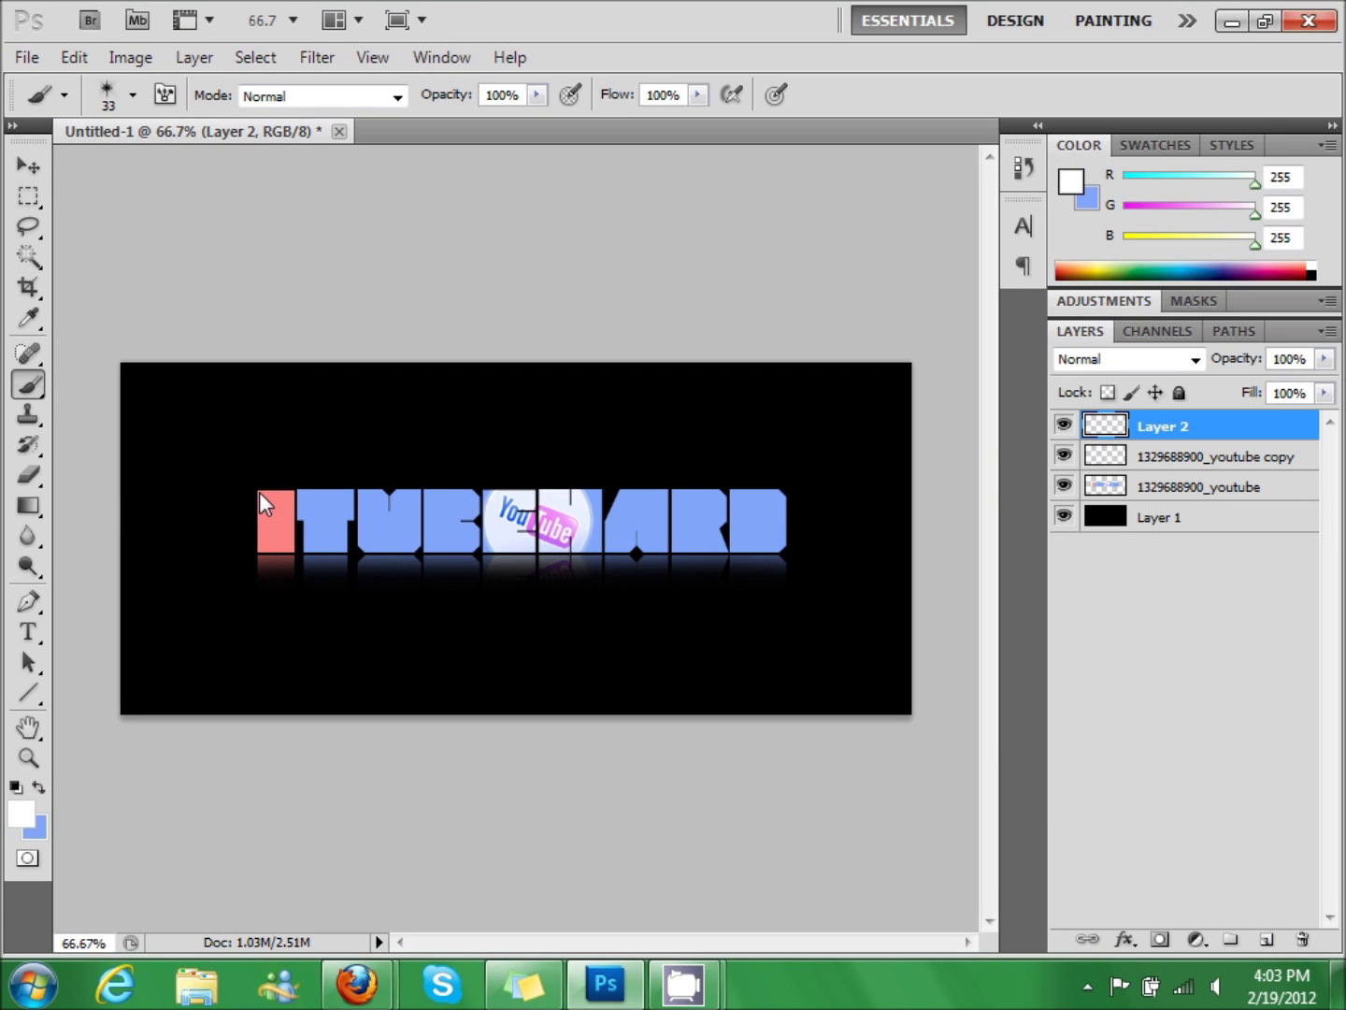
{"action": "left_click", "coordinate": [259, 493]}
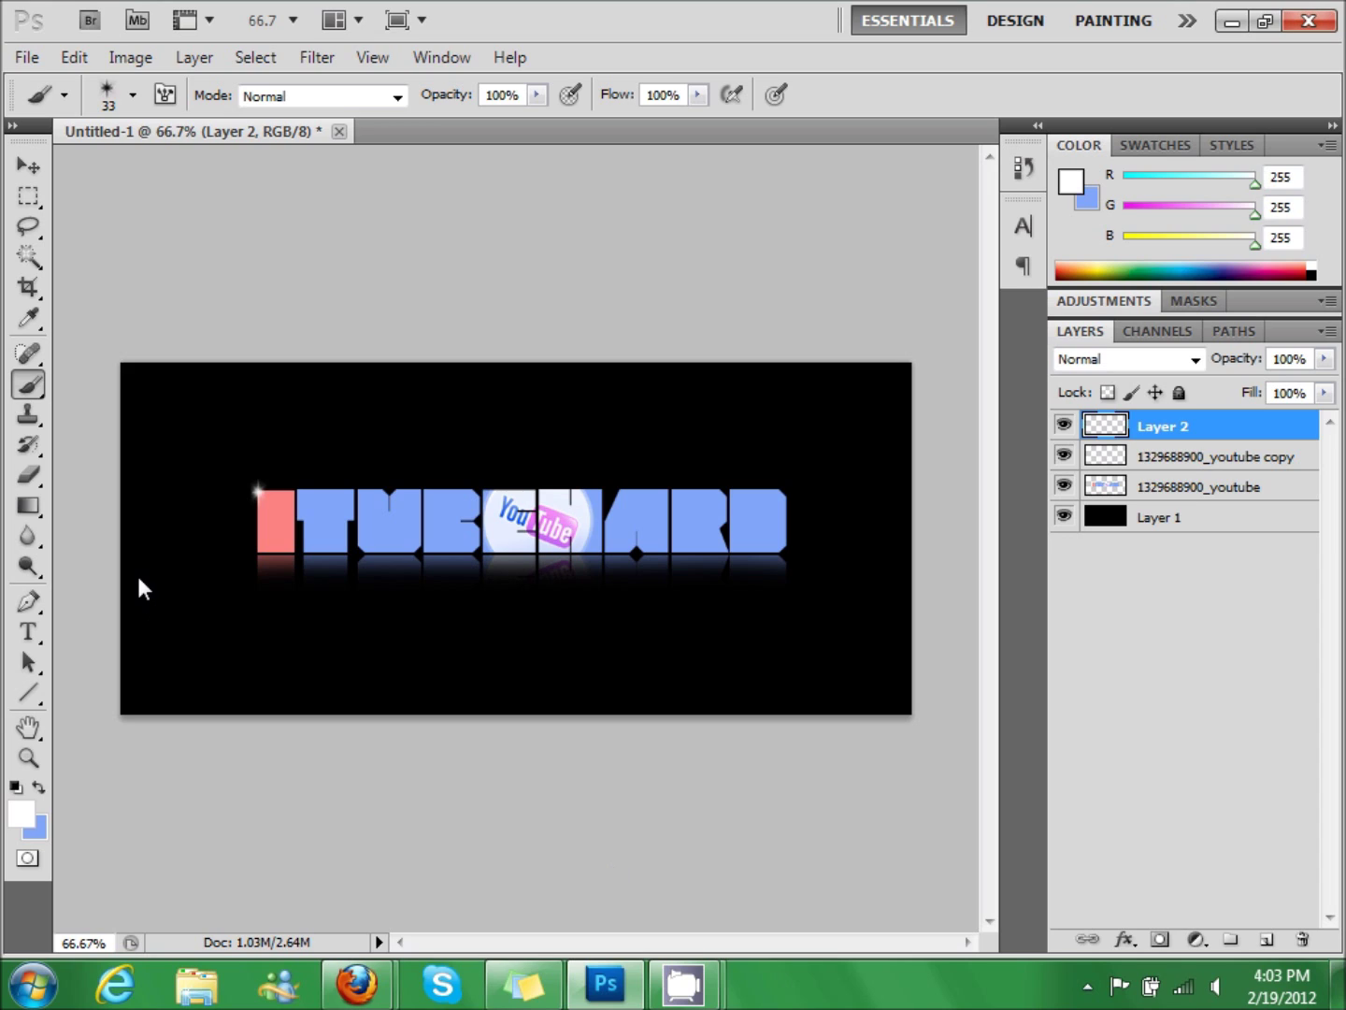